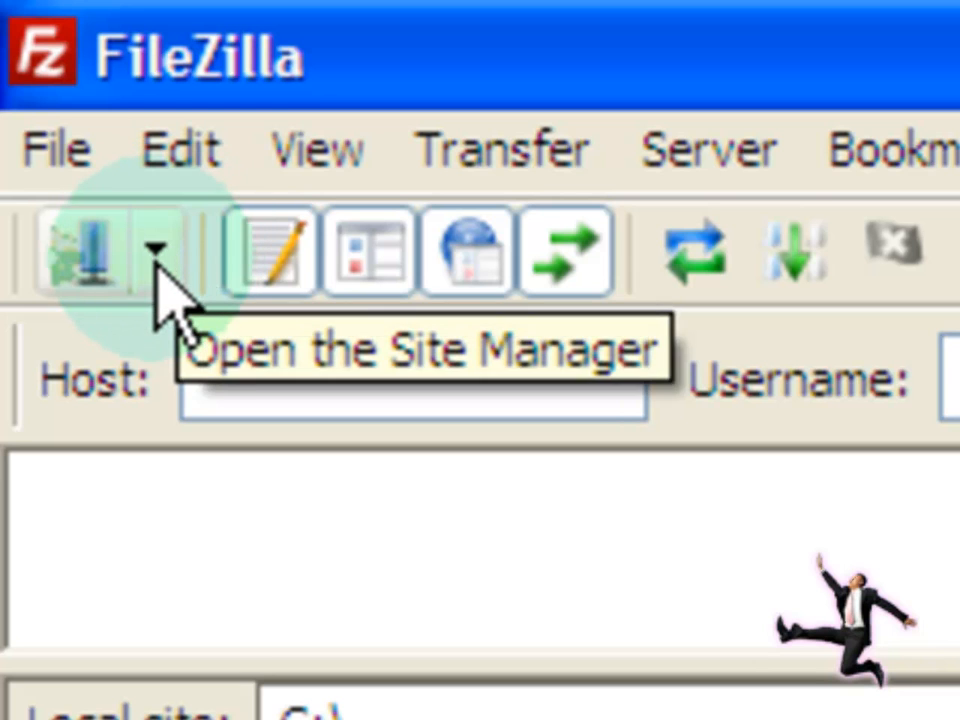
Step: Add a new site under My Sites in Site Manager, named with the account's e-mail address
left_click(155, 258)
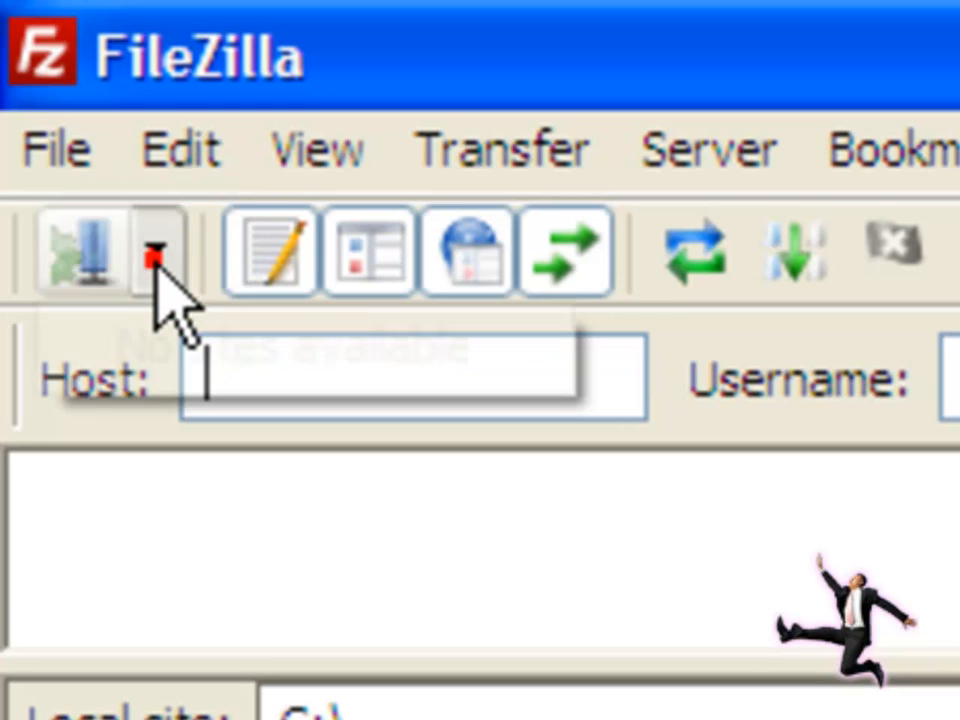
left_click(32, 124)
left_click(103, 231)
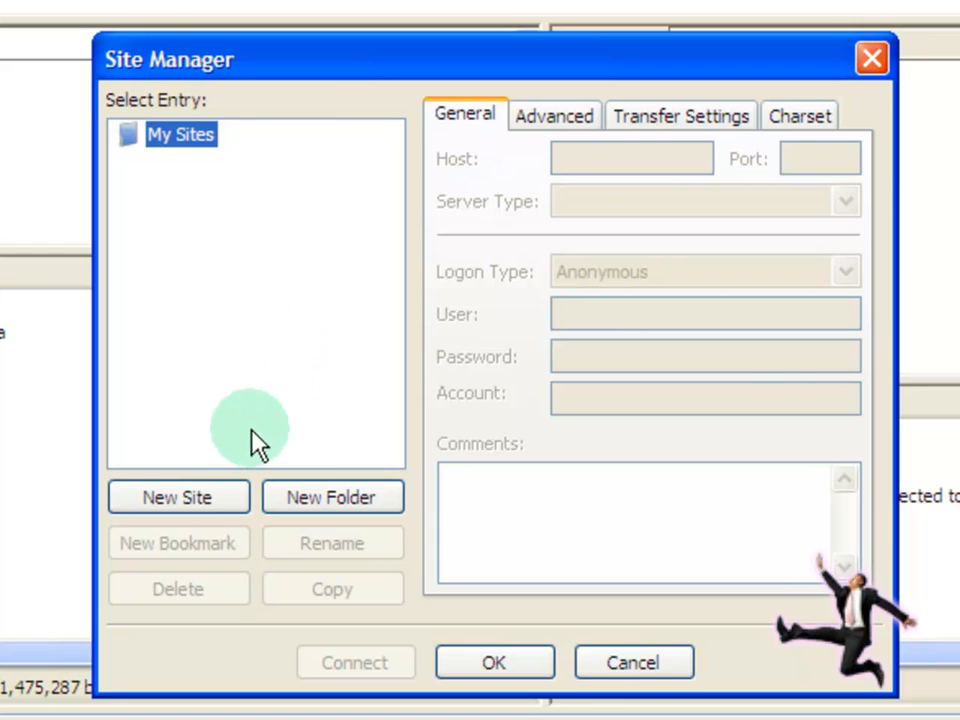
left_click(213, 492)
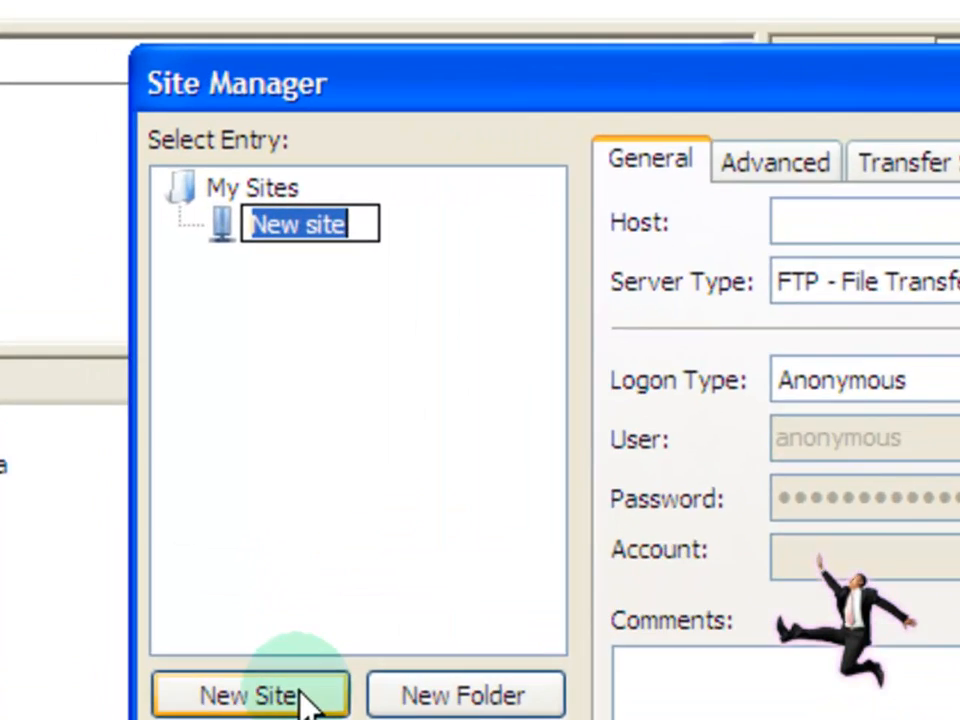
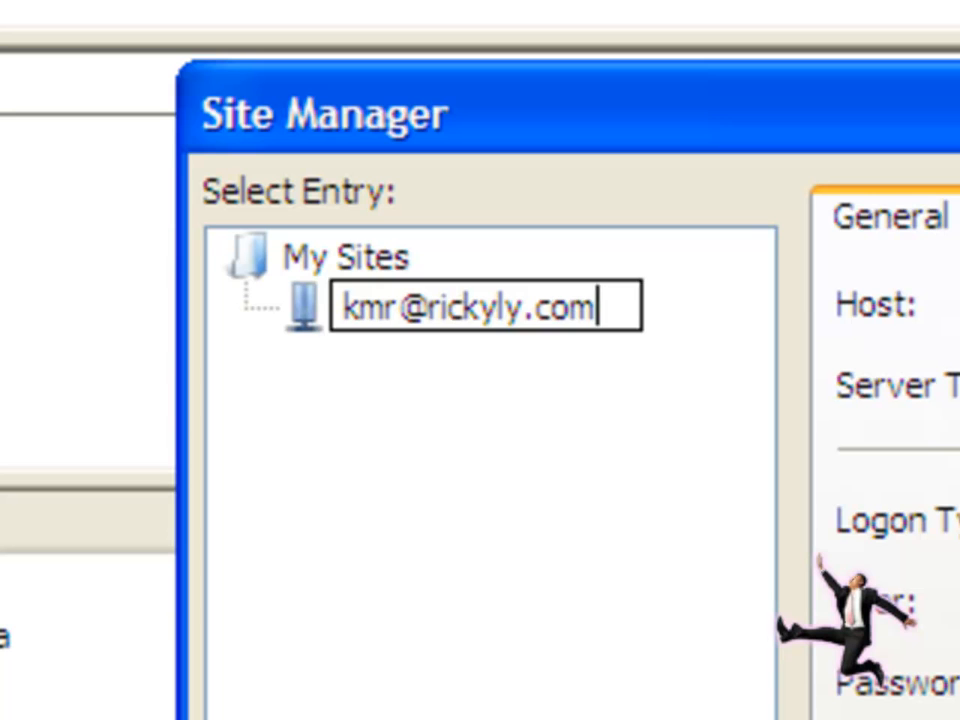
key("Return")
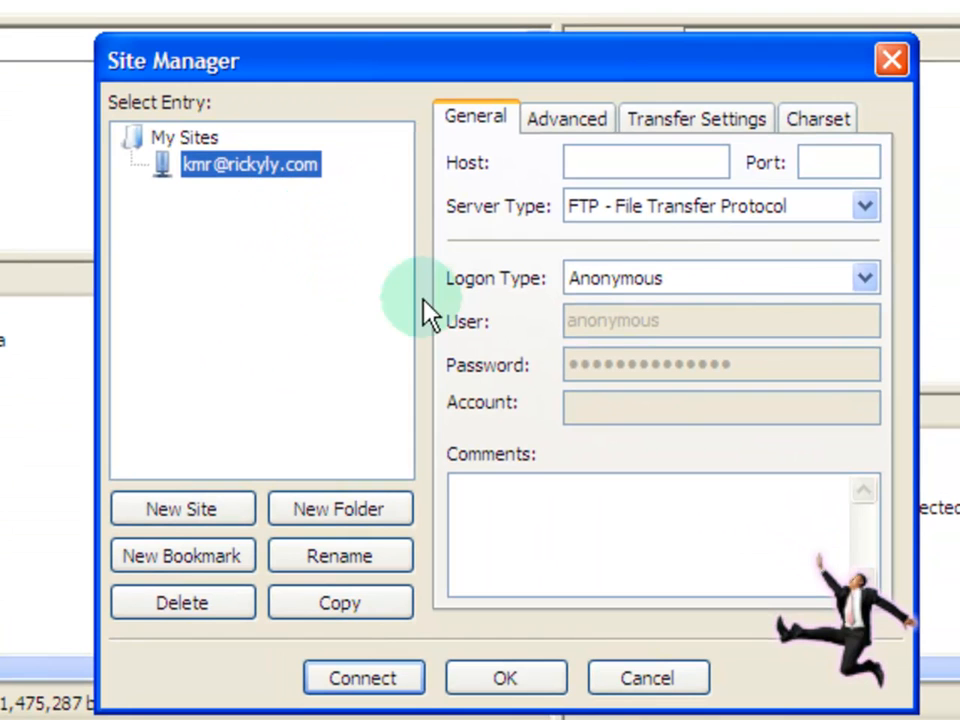
Step: Set the new site to Normal logon with host ftp.rickyly.com and port 21
left_click(670, 278)
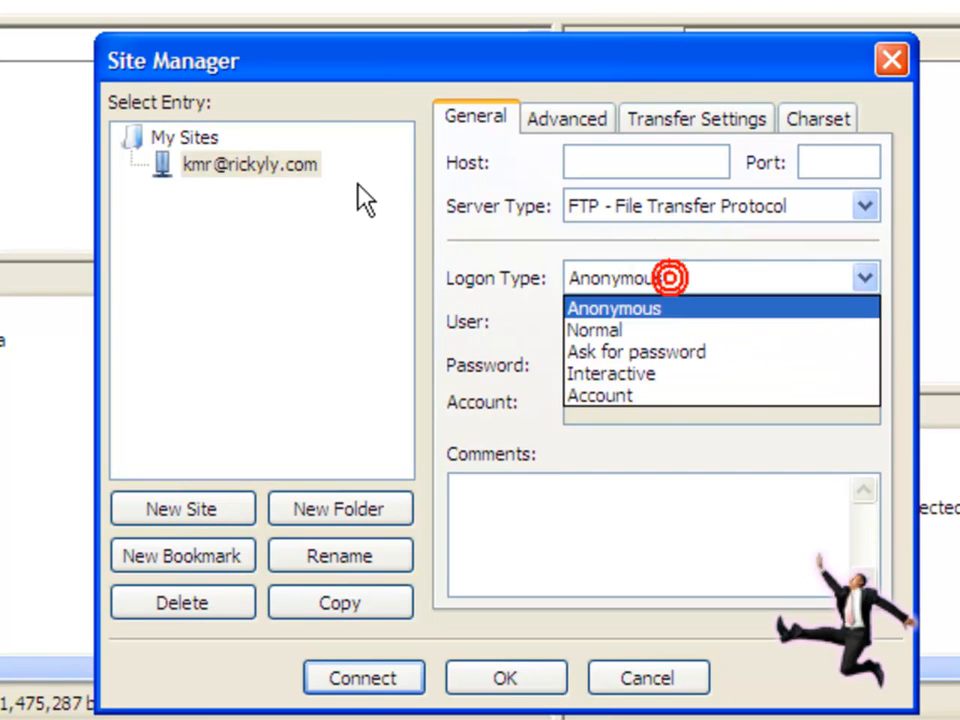
left_click(288, 166)
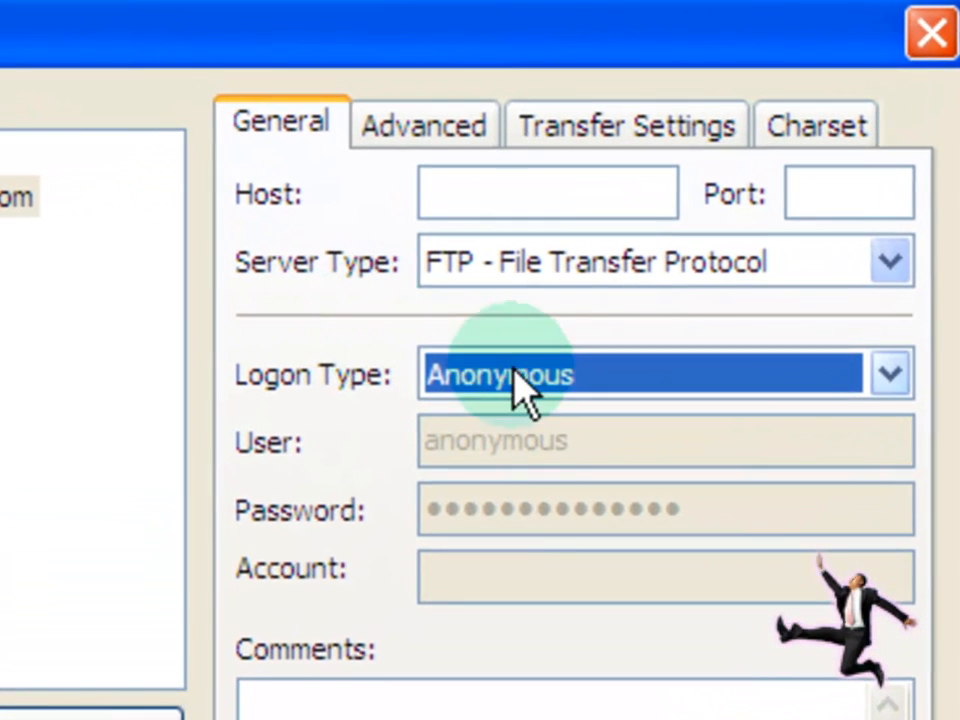
left_click(661, 280)
left_click(572, 456)
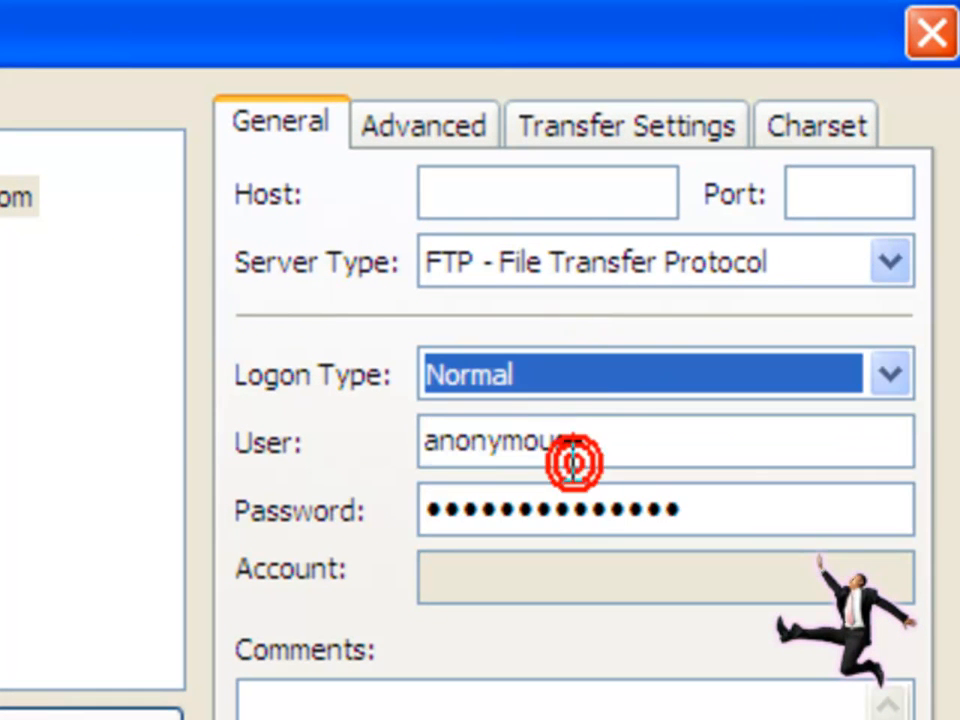
left_click(536, 193)
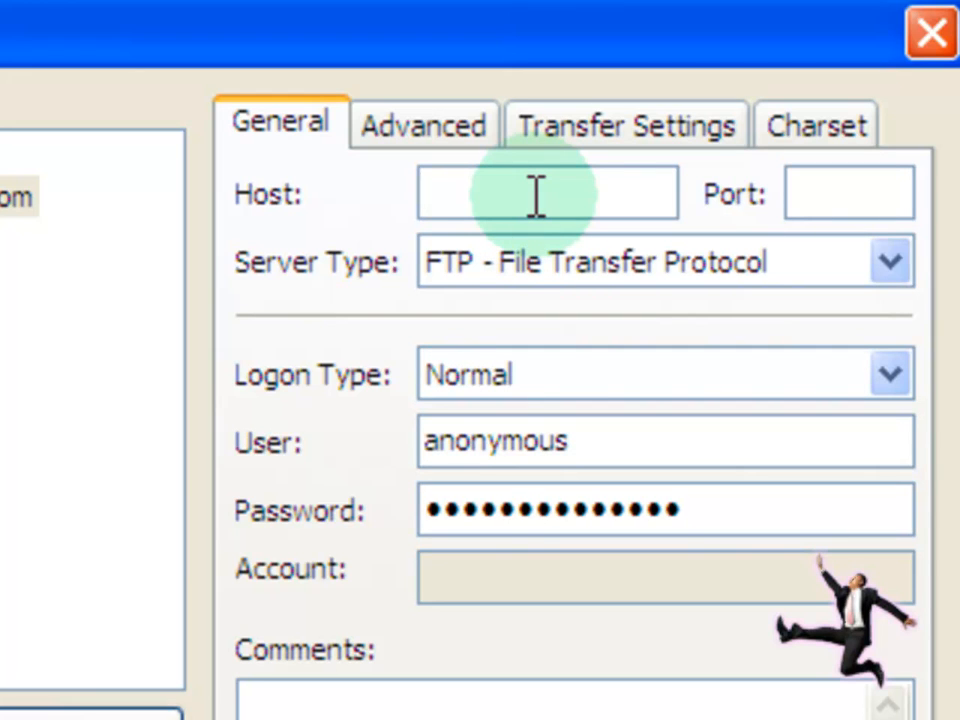
type("ftp")
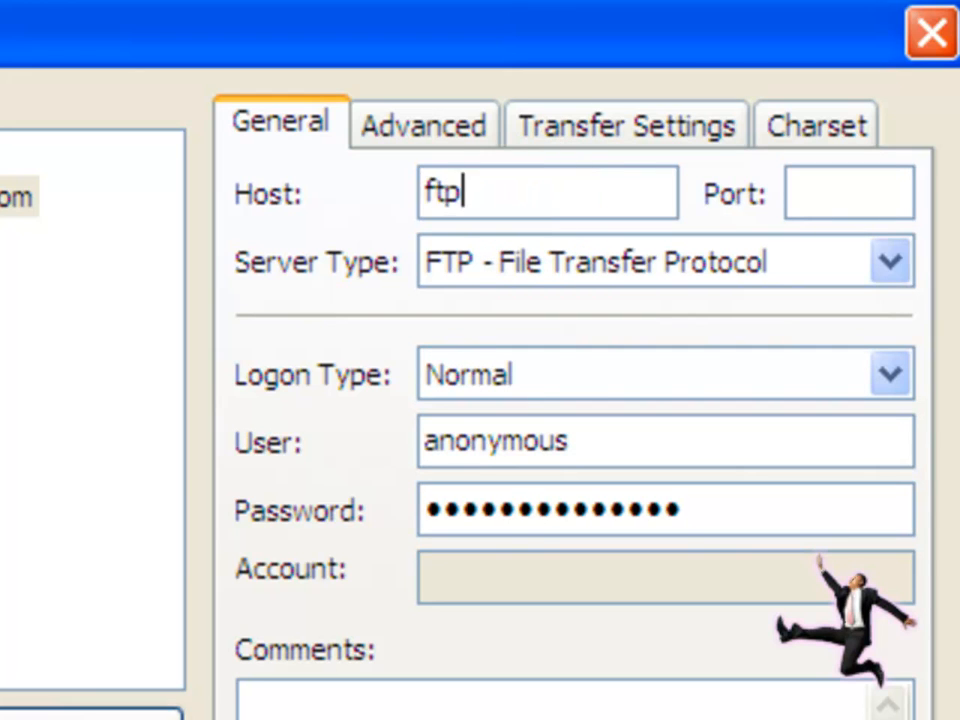
type(".rickyly.com")
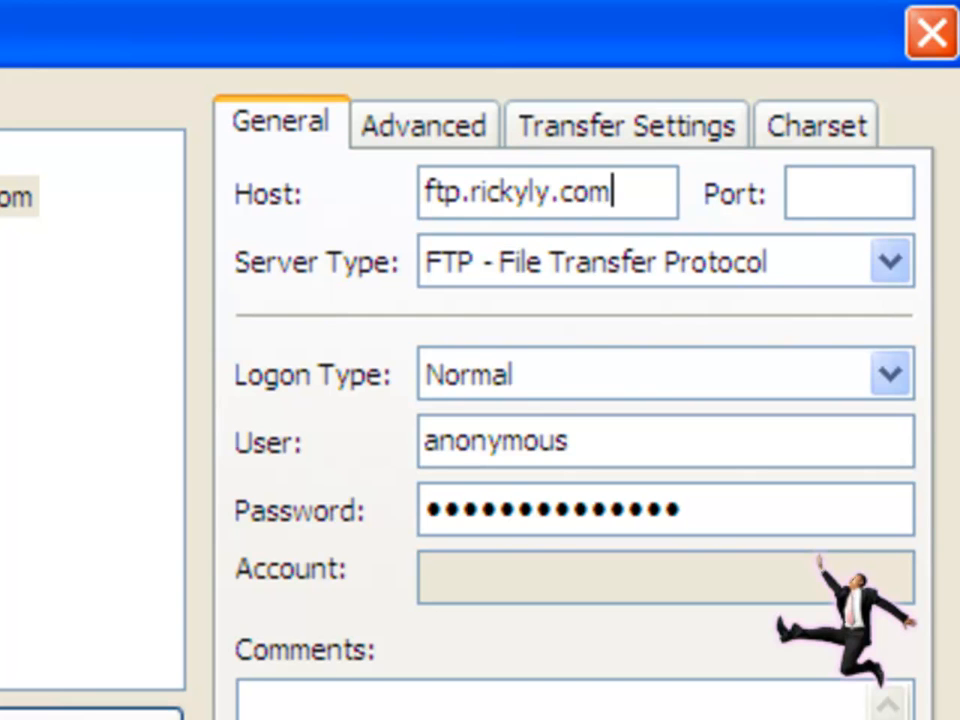
left_click(815, 183)
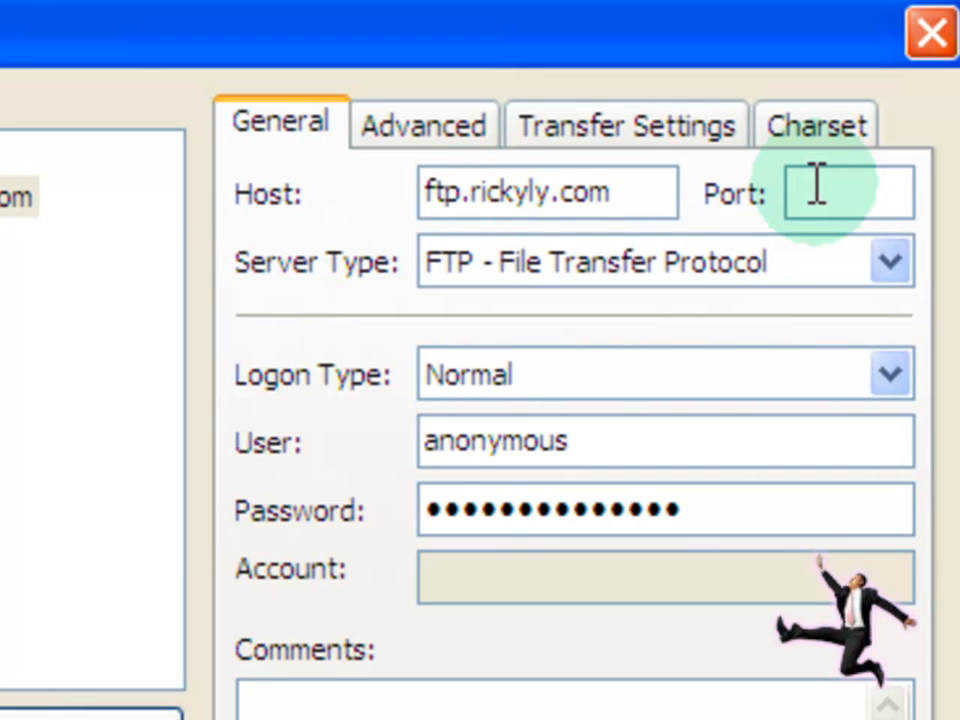
type("21")
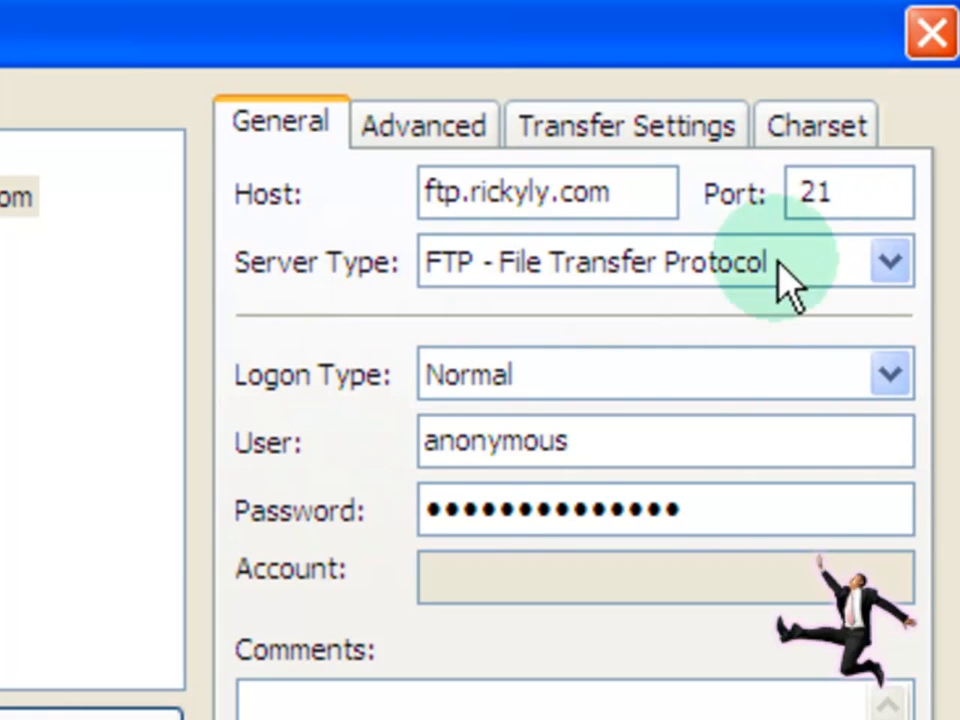
Step: Replace the anonymous username with the account's login address and paste in the account password
double_click(579, 443)
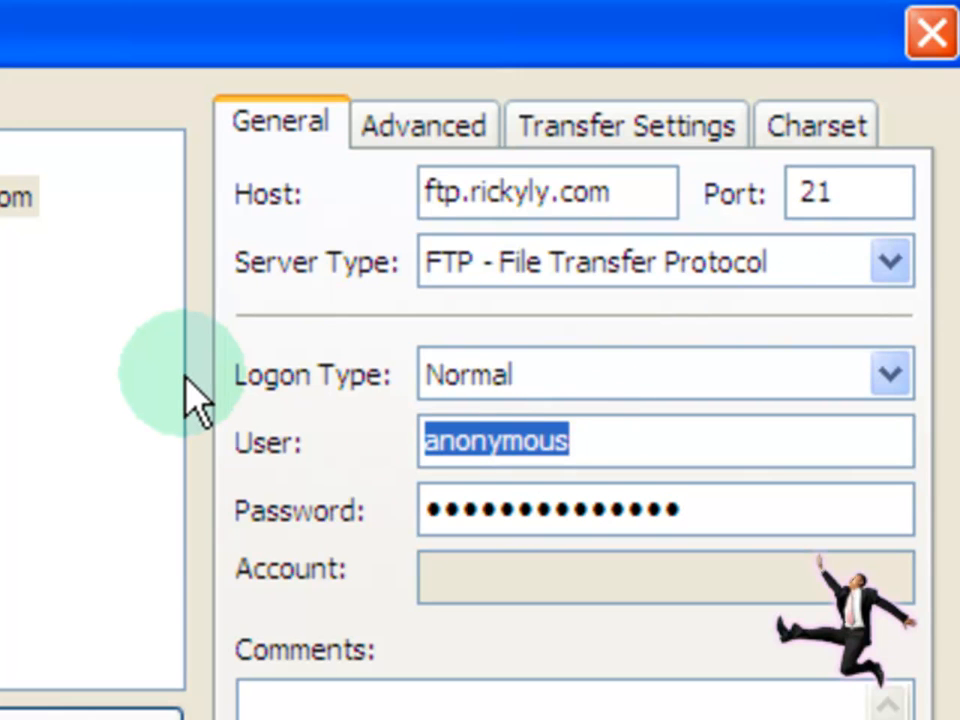
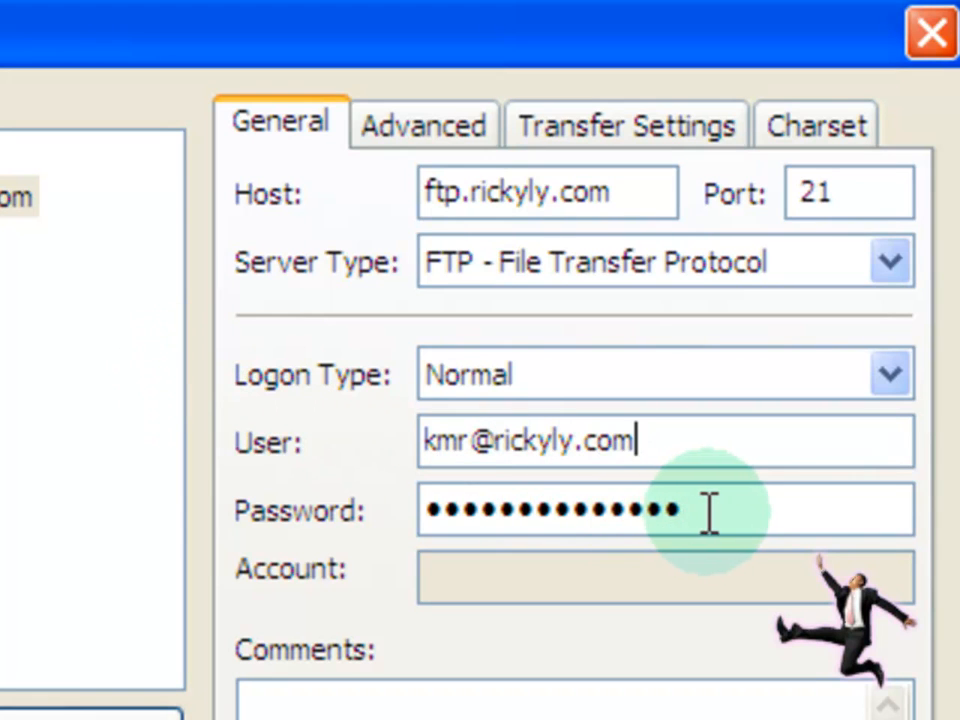
left_click_drag(692, 510, 439, 505)
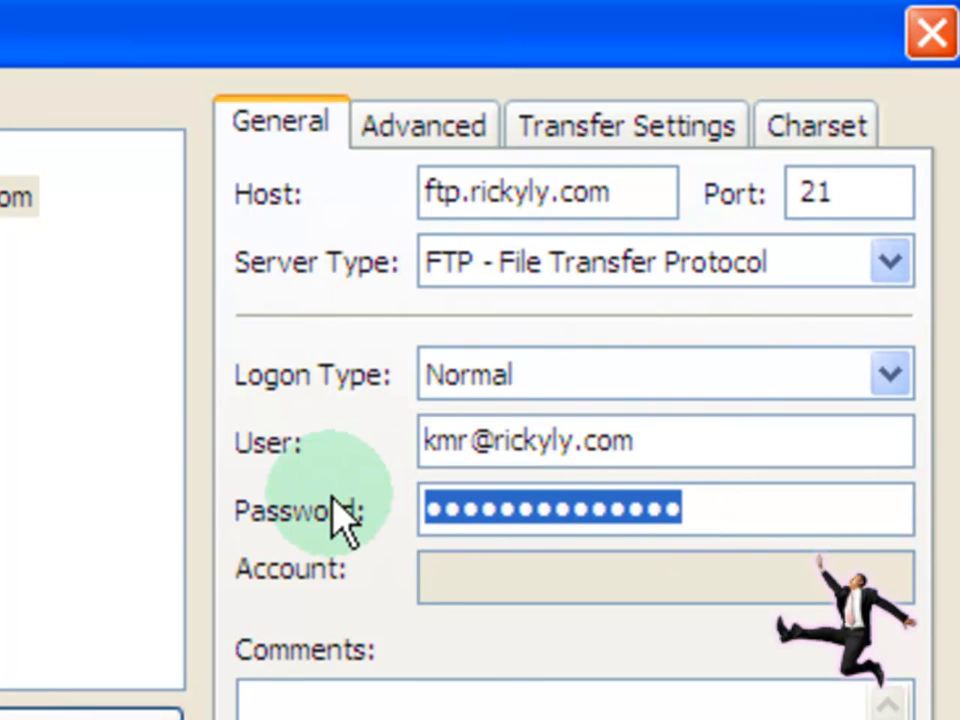
key("BackSpace")
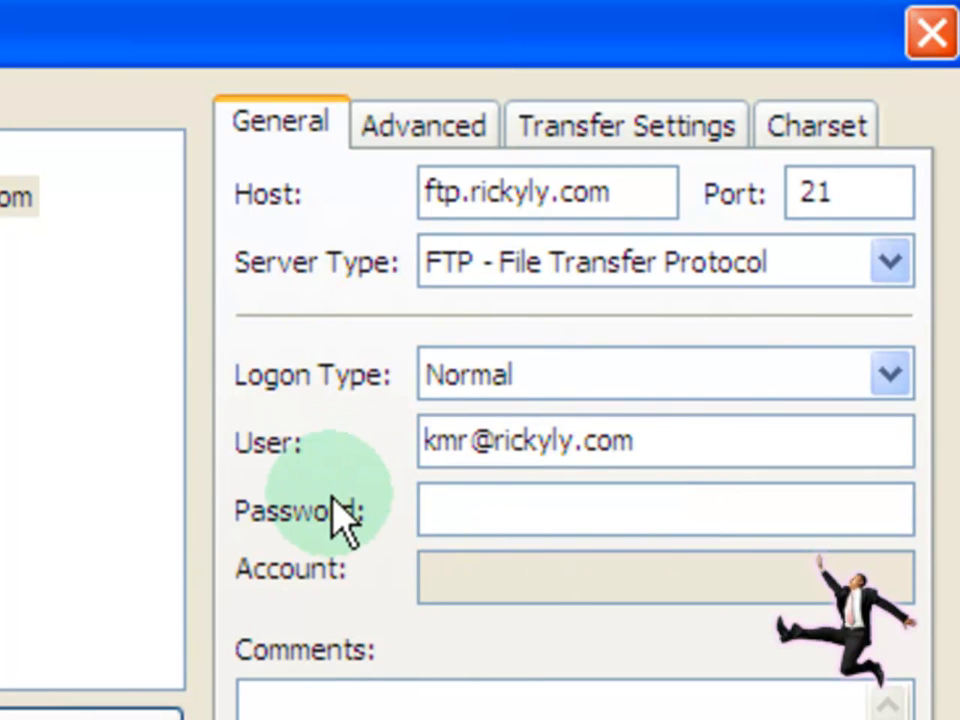
key("ctrl+v")
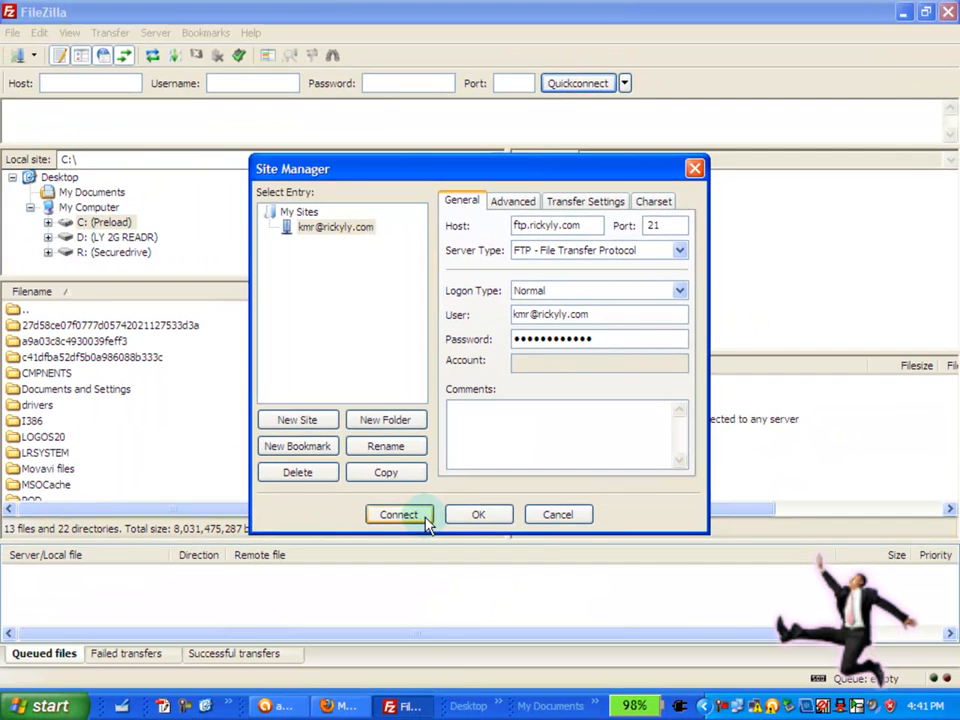
Step: Connect to the server and browse the remote kmr_private, kmr_backup and kmr_public folders
left_click(425, 517)
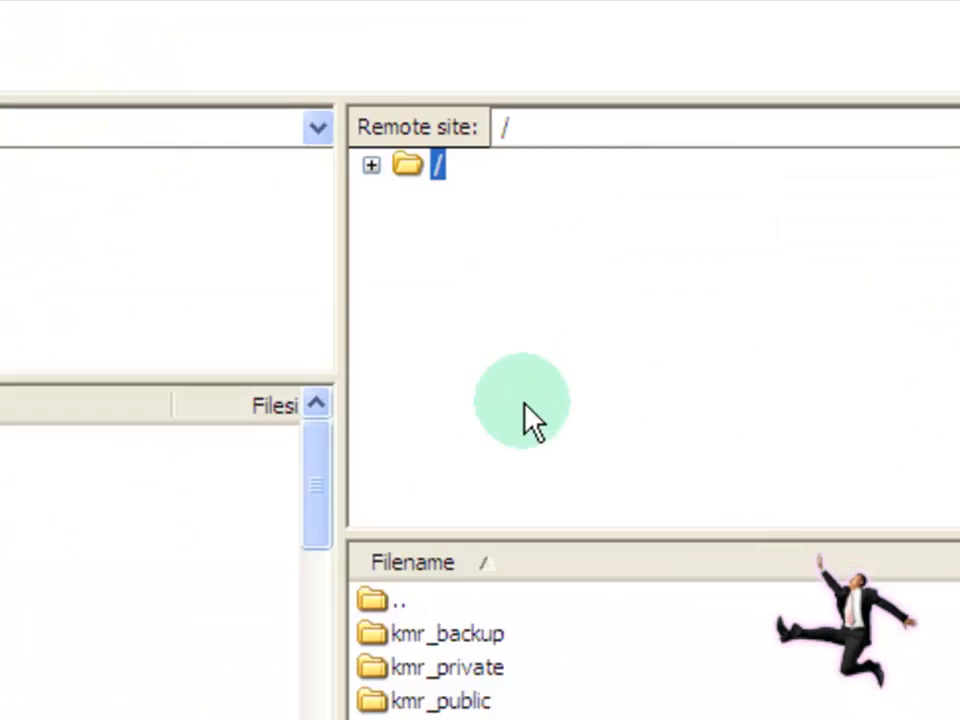
left_click(655, 668)
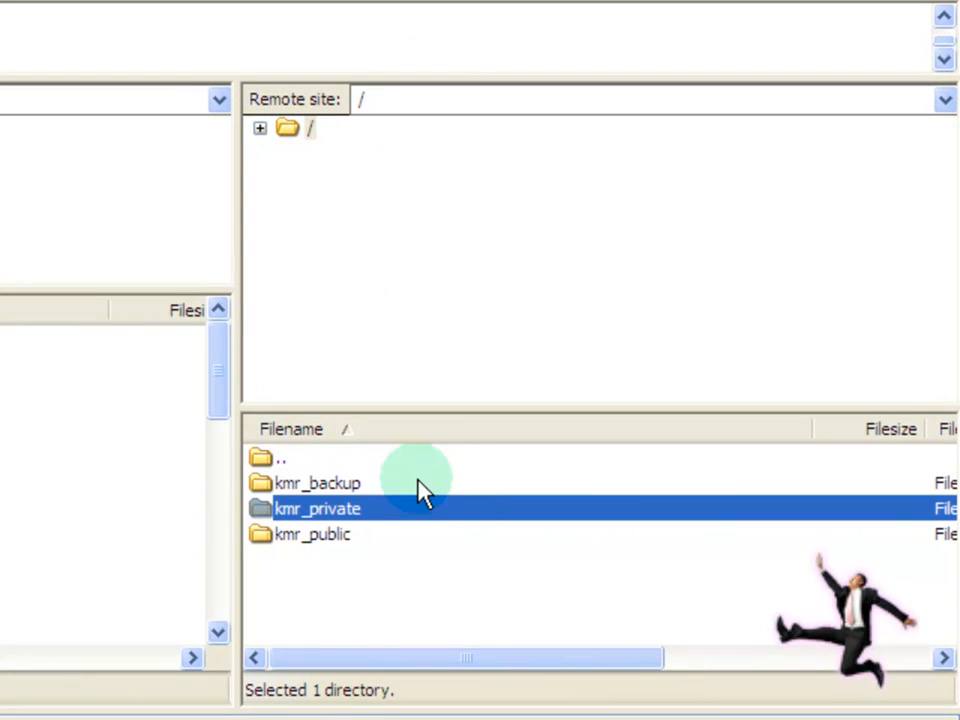
left_click(403, 479)
left_click(350, 486)
left_click(346, 537)
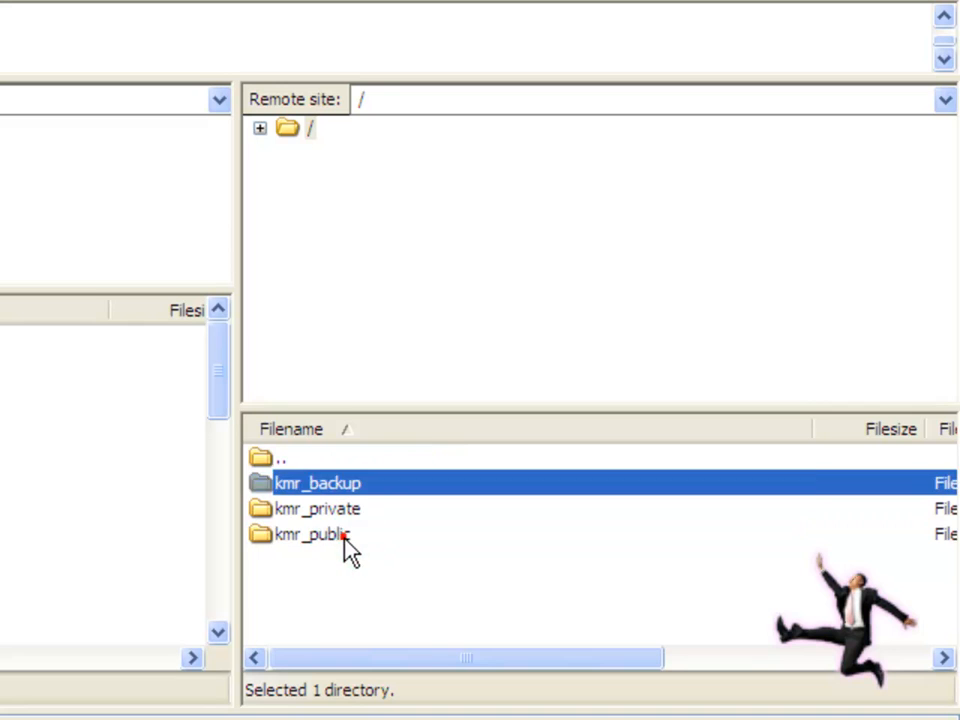
left_click(342, 574)
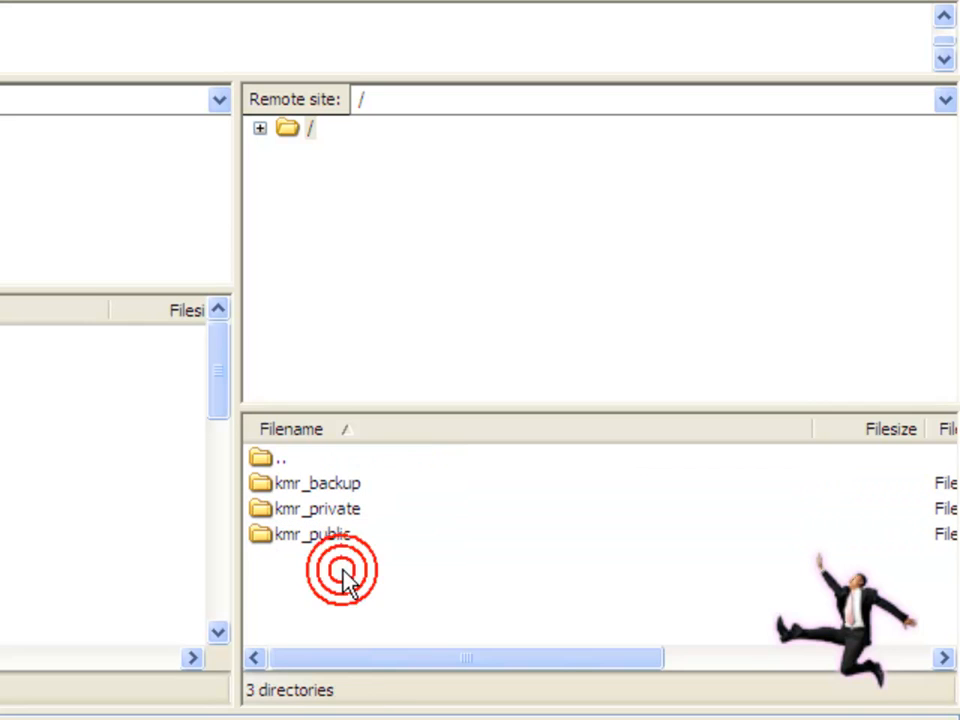
left_click(300, 97)
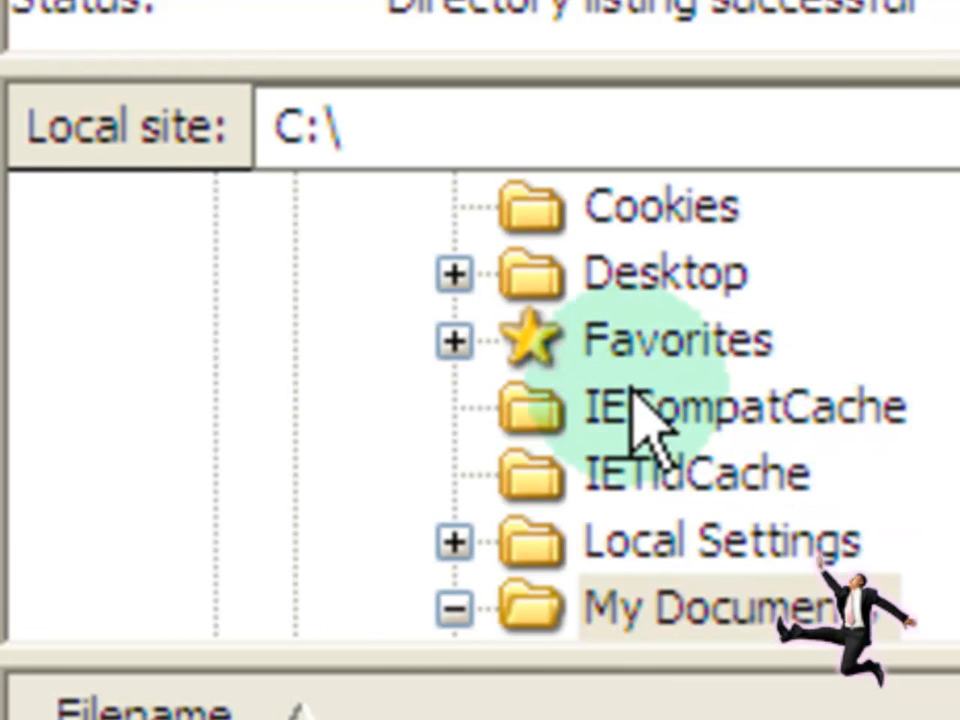
Step: Open the local md5_password_change_recover_joomla folder to show its .mp4 and .swf files
scroll(660, 430, "down", 5)
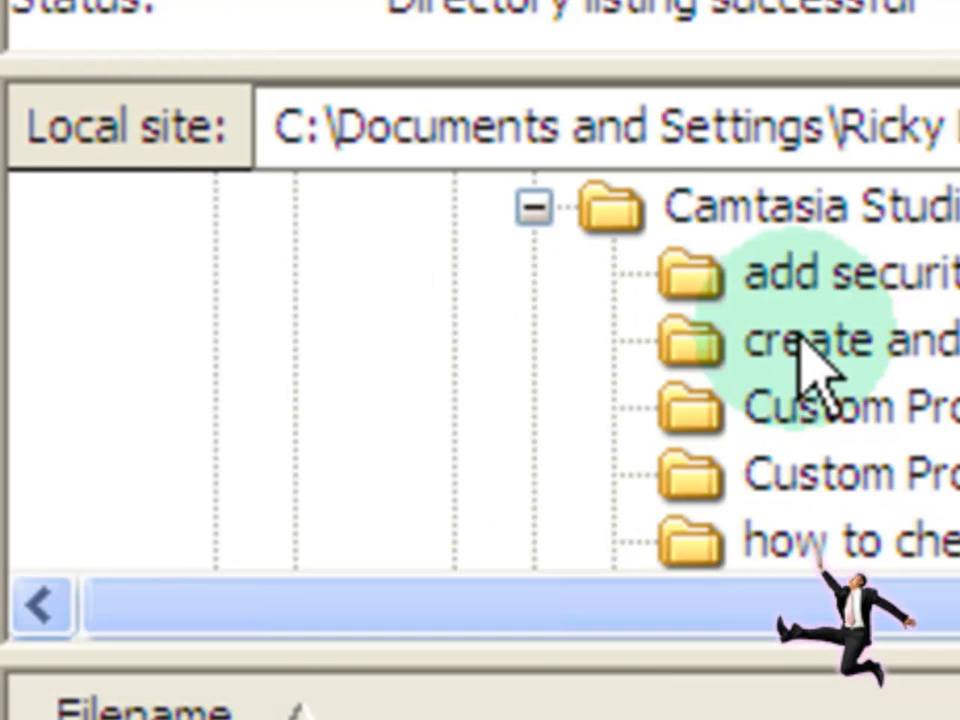
scroll(335, 300, "down", 1)
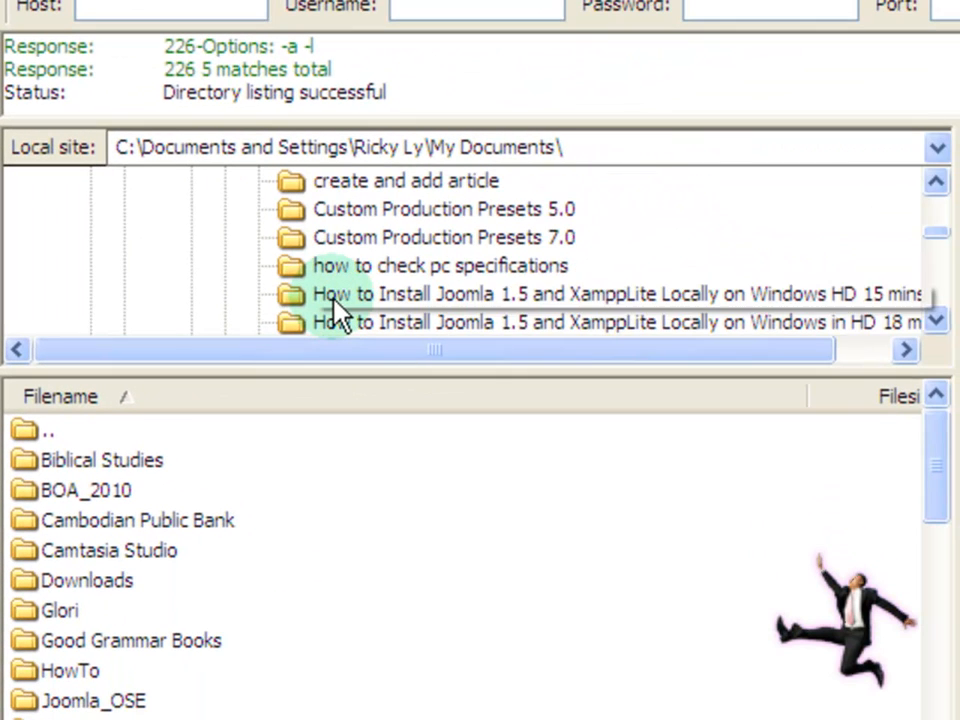
scroll(335, 300, "down", 1)
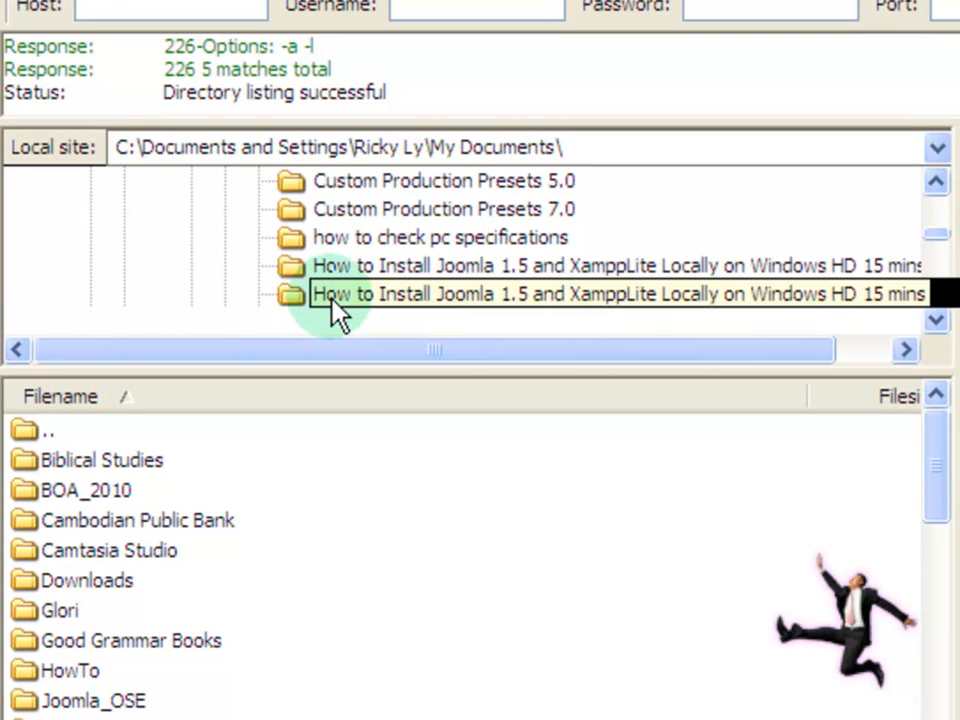
scroll(332, 294, "down", 2)
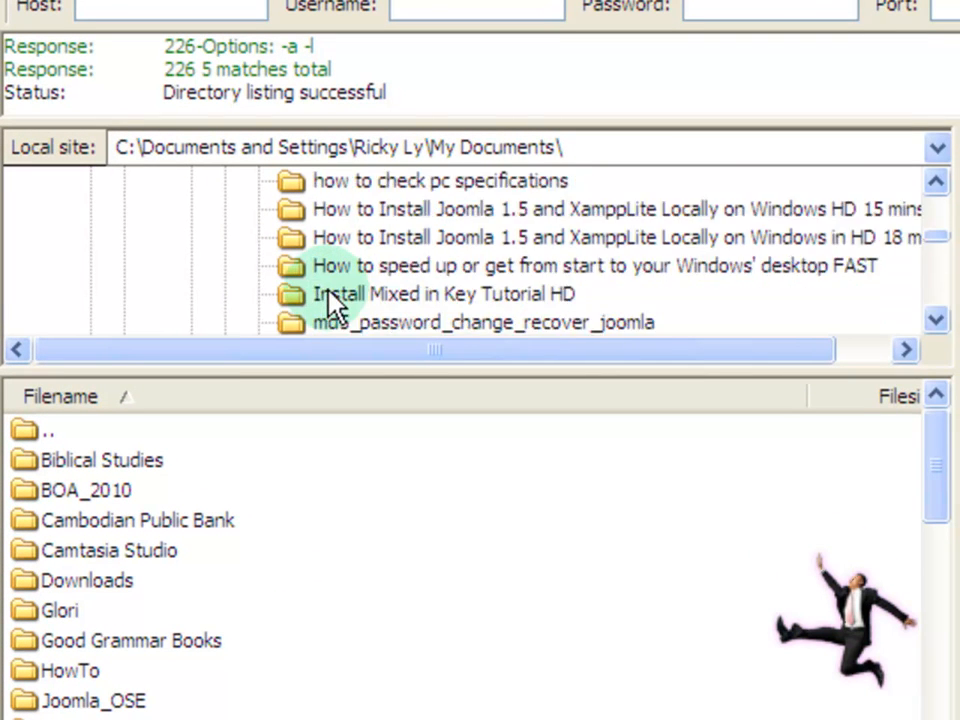
left_click(284, 320)
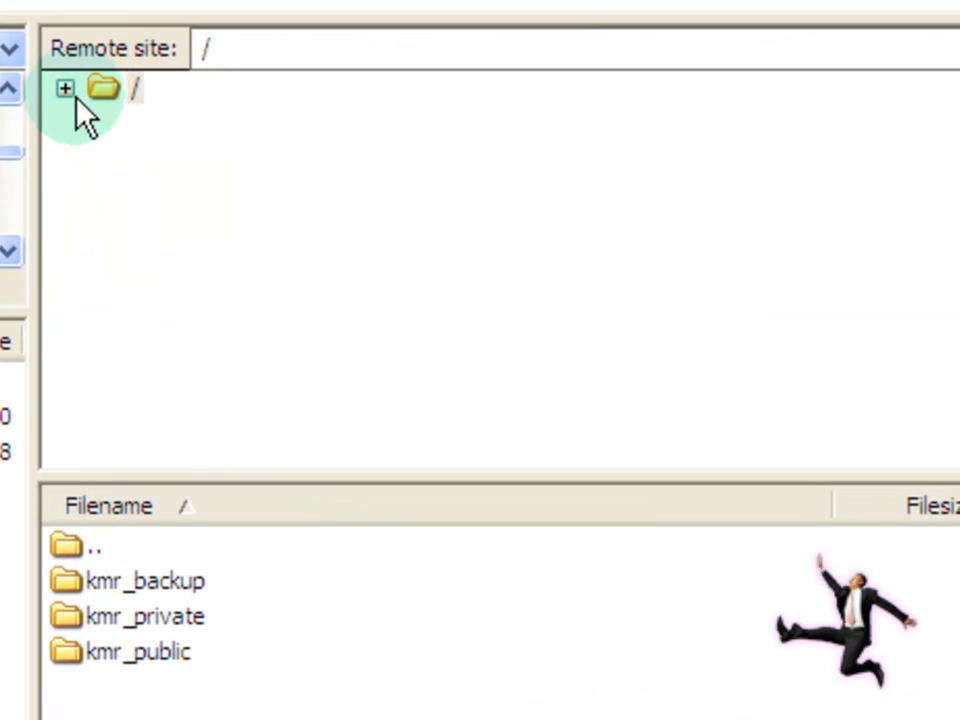
Step: Create the remote directory /mynewdirectory under the root, then minimize FileZilla
left_click(69, 89)
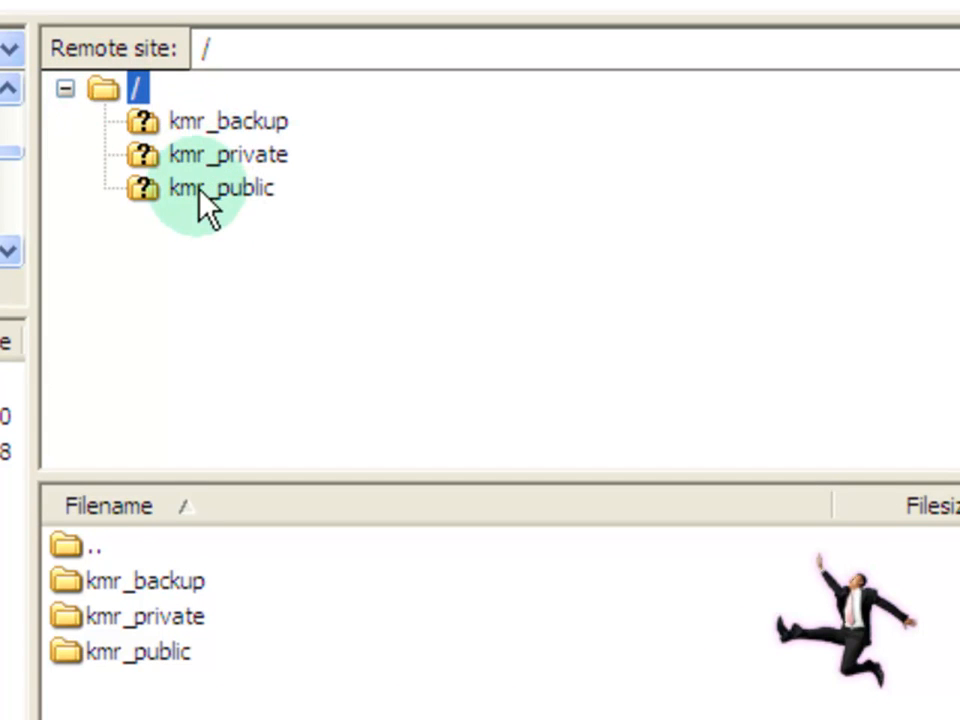
right_click(106, 86)
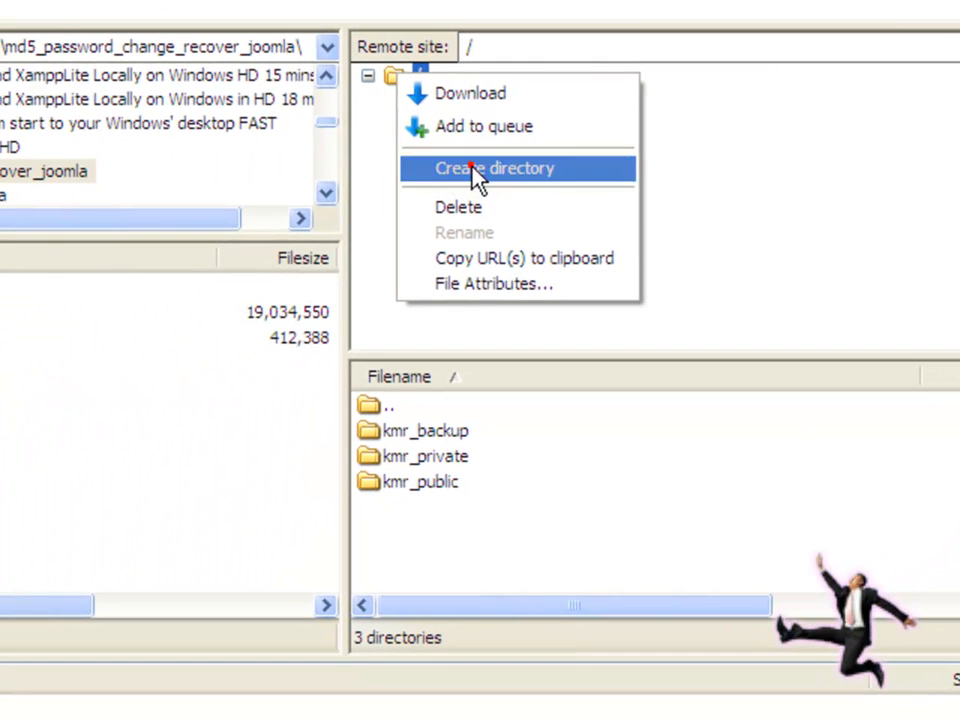
left_click(476, 172)
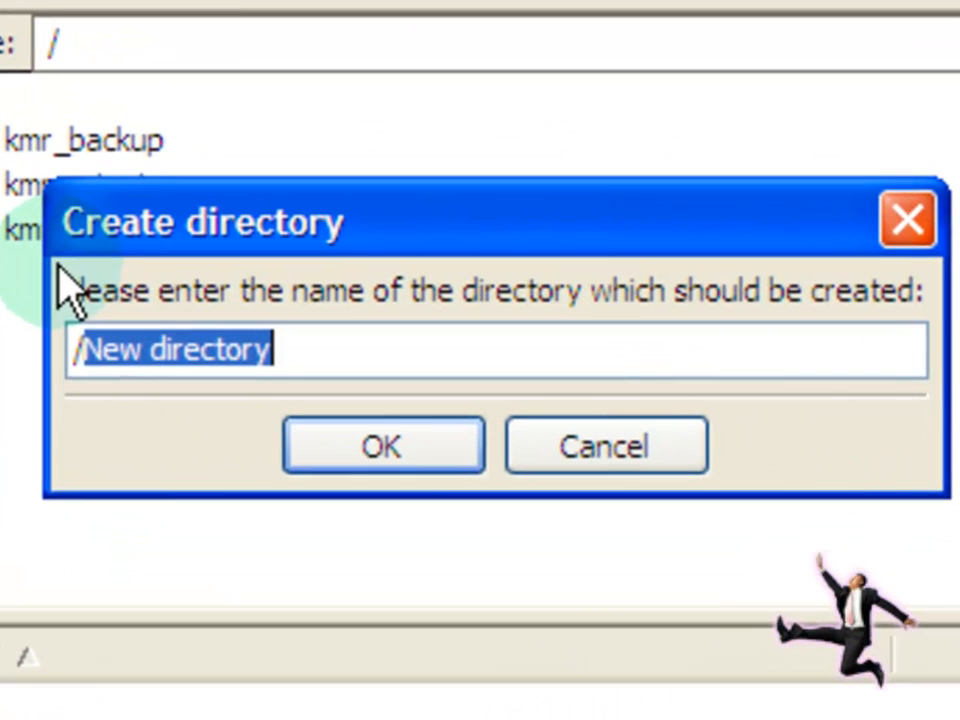
type("/my")
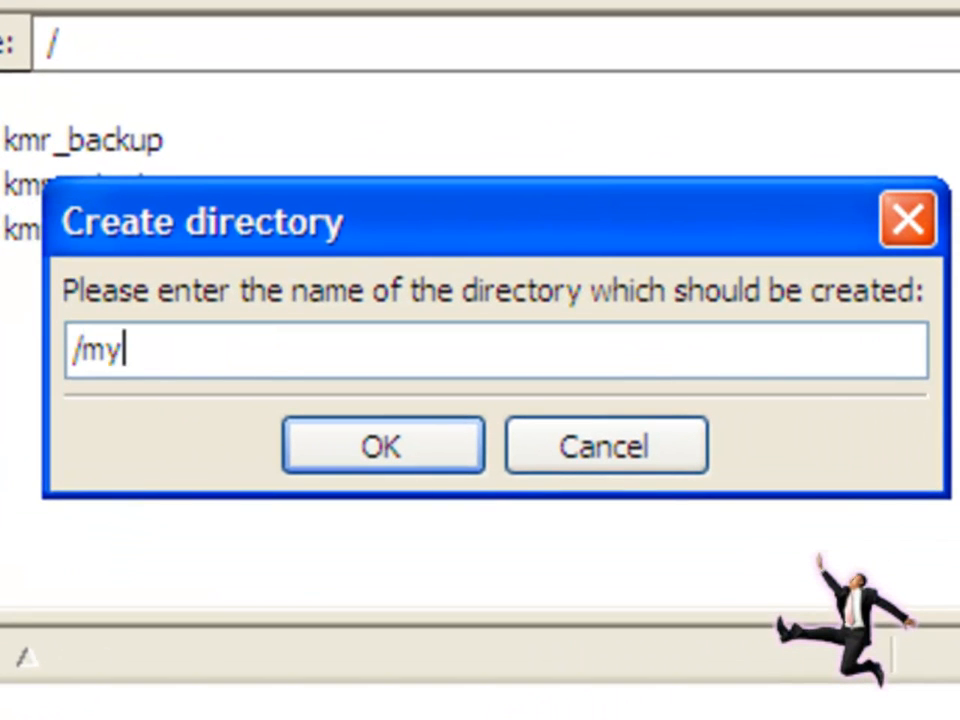
type("newdirectory")
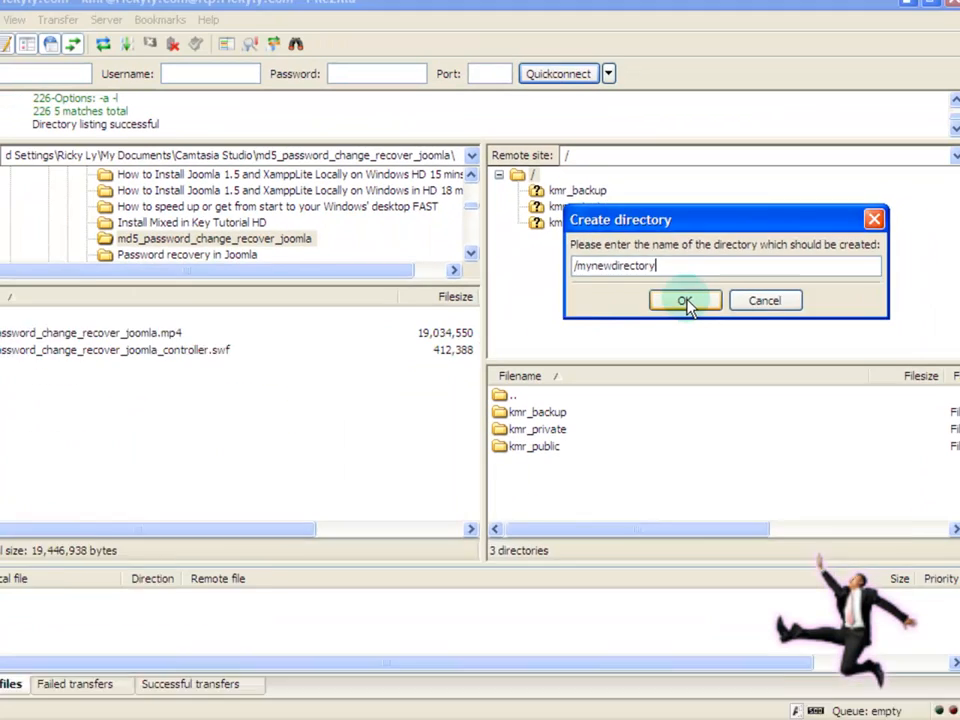
left_click(462, 413)
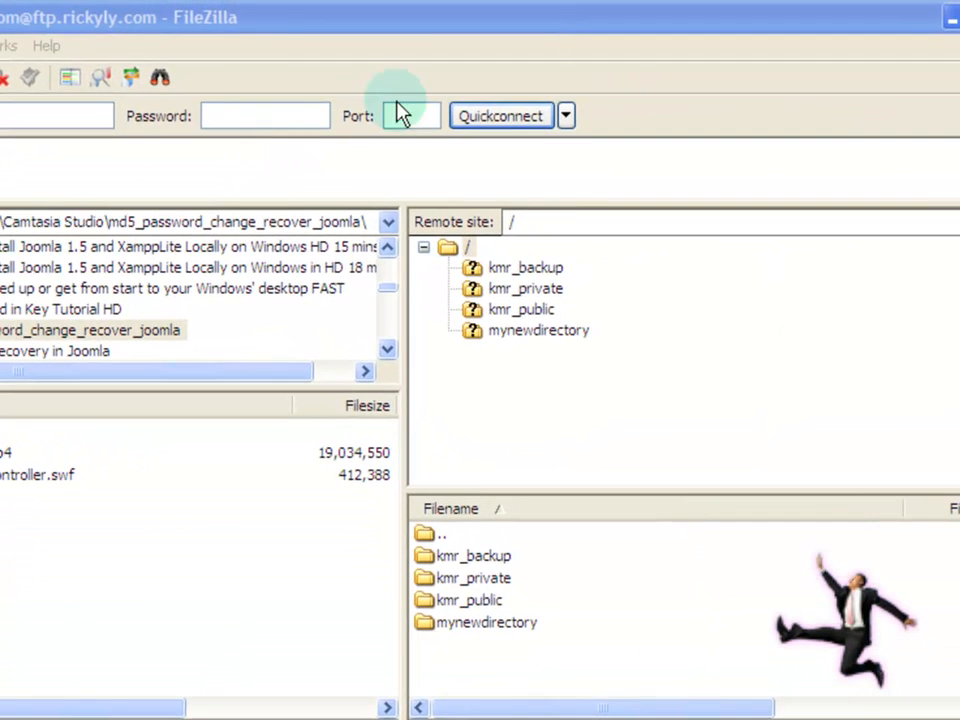
left_click(955, 22)
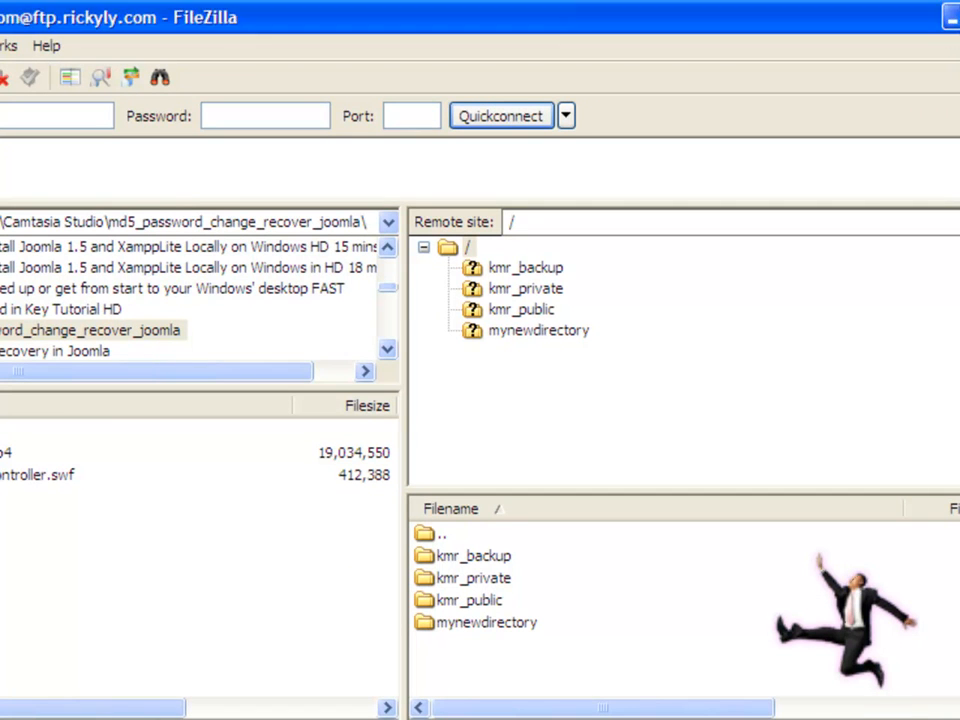
left_click(952, 17)
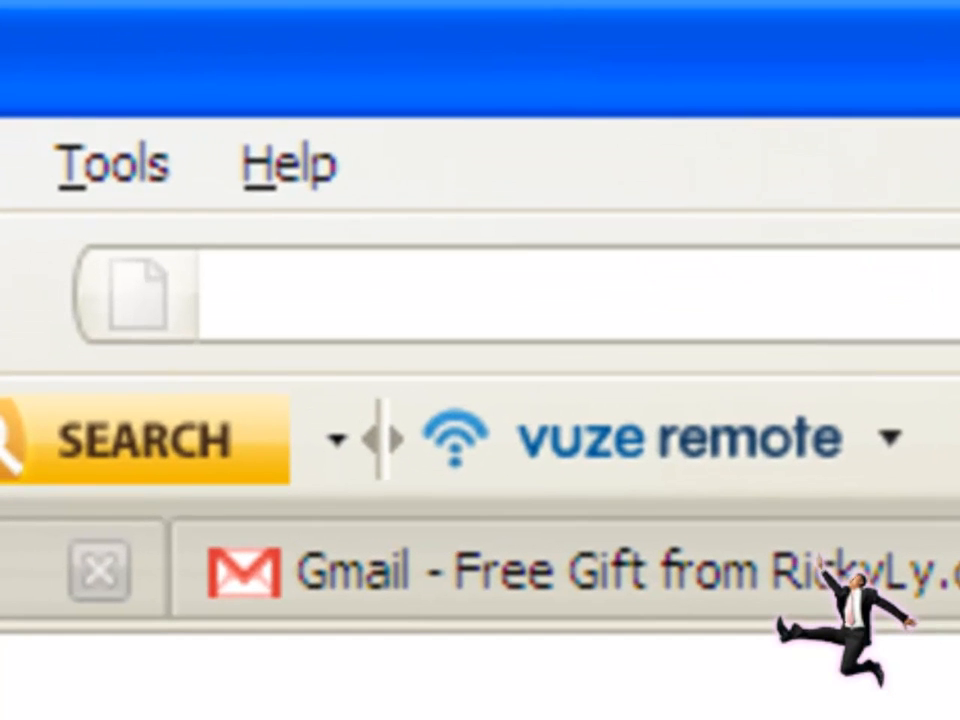
Step: Load rickyly.com/kmr in Firefox to check the listing, then return to FileZilla
type("rickyly")
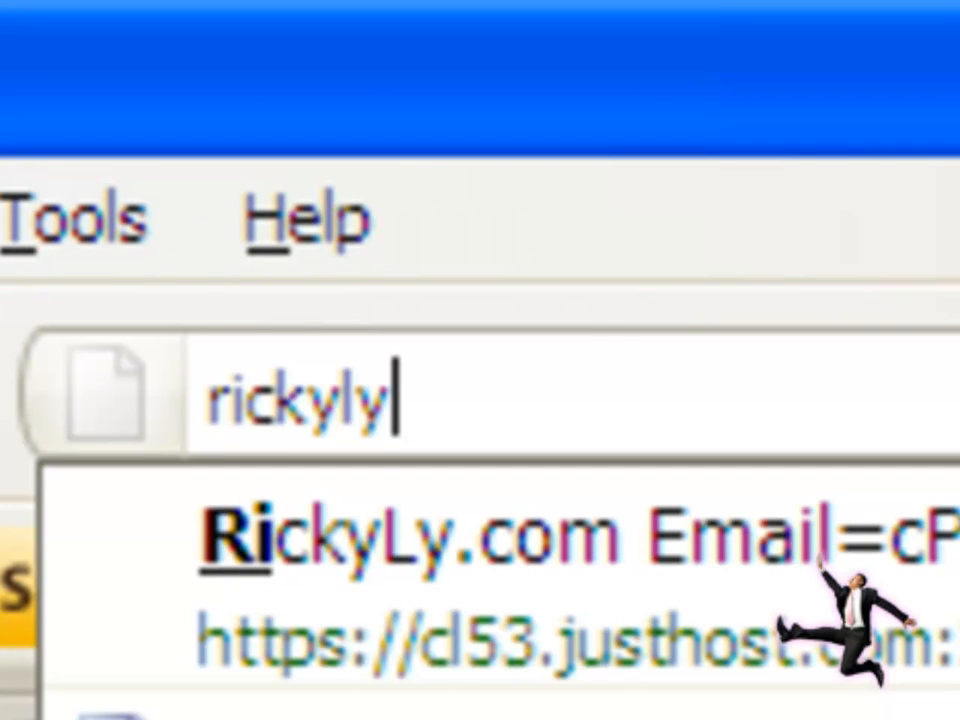
type(".com")
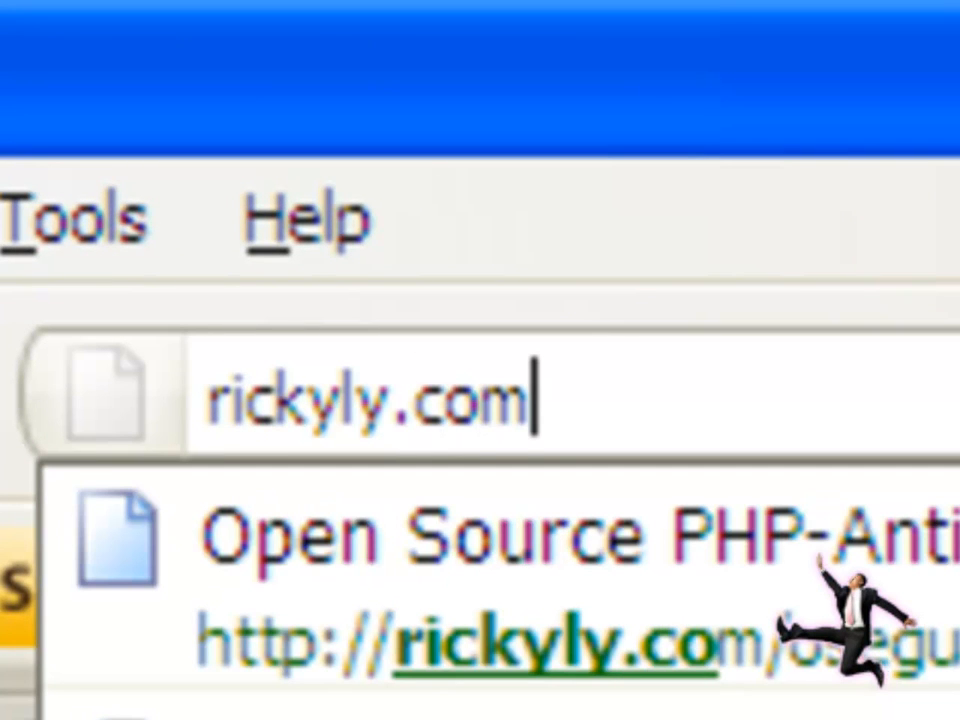
type("/")
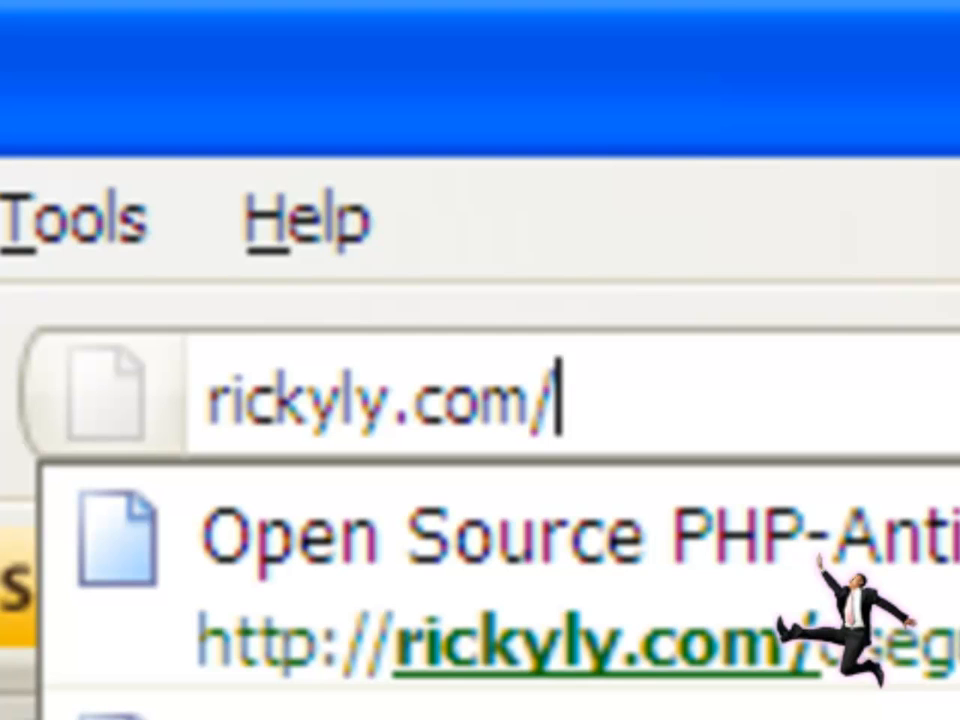
type("kmr")
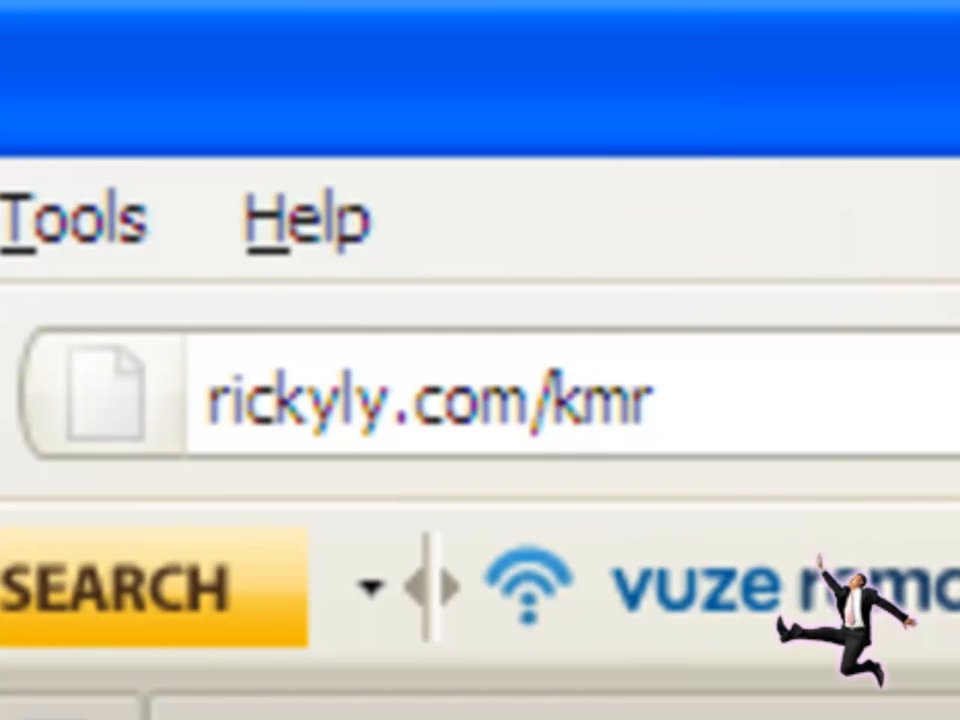
key("Return")
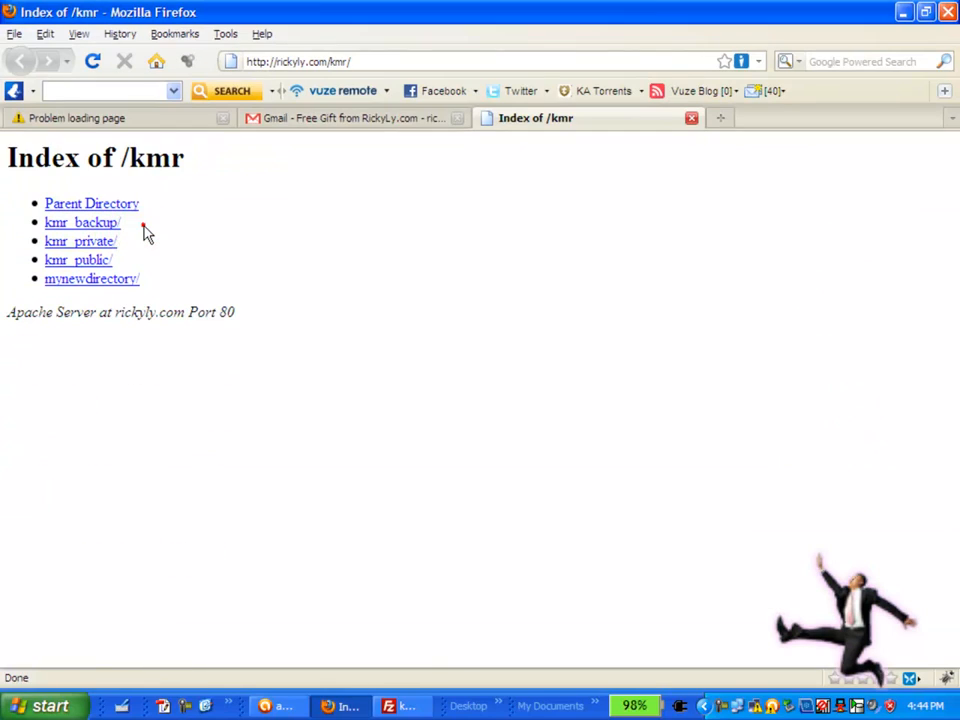
left_click(143, 225)
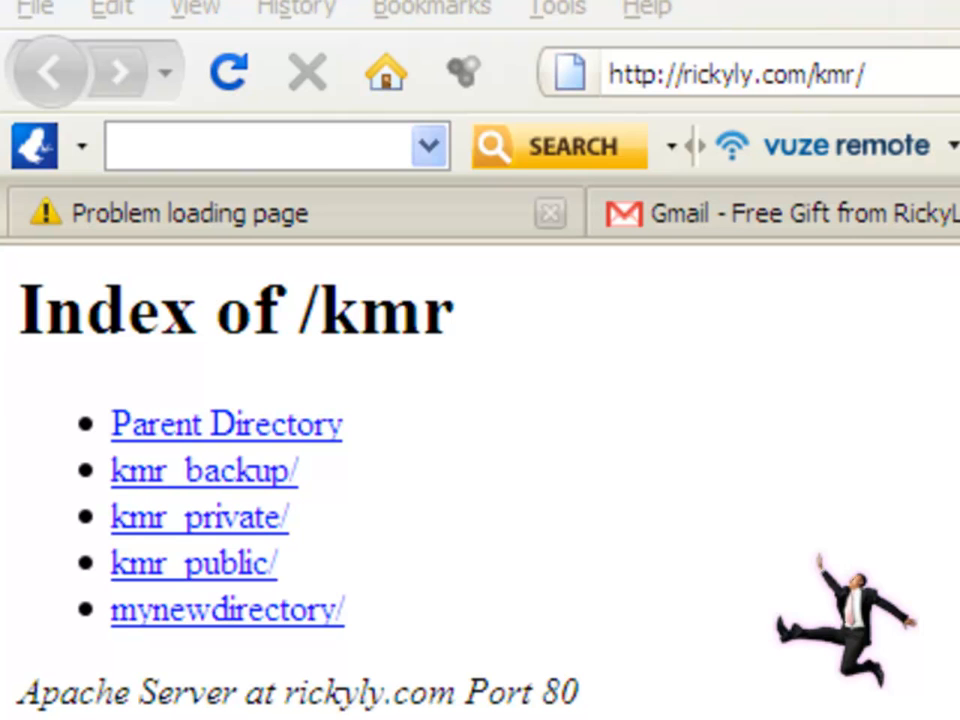
key("alt+Tab")
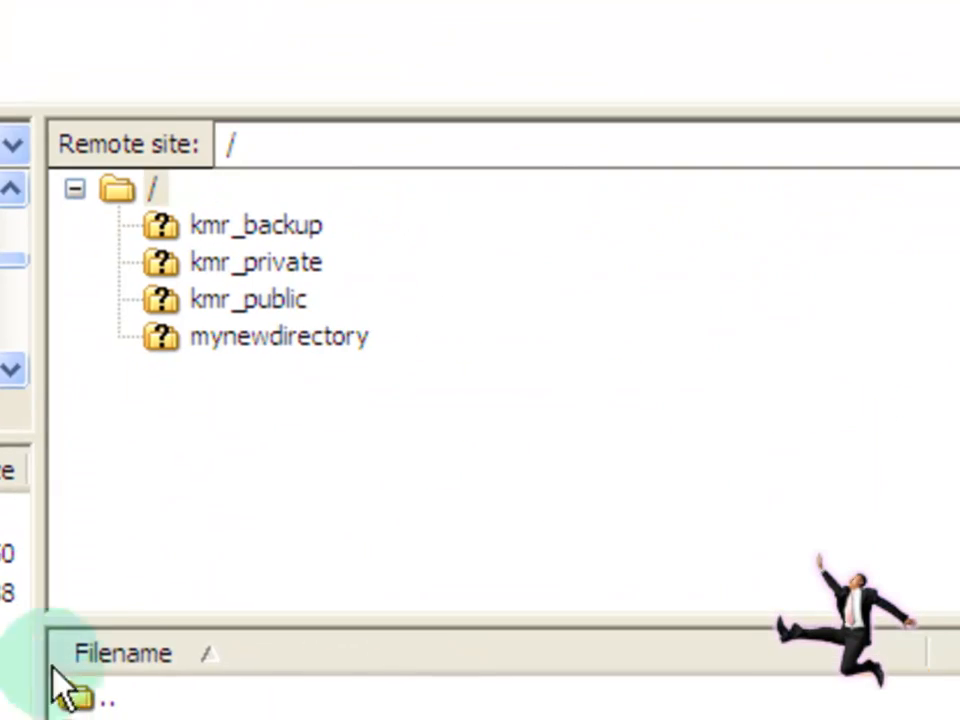
Step: Select the remote root in FileZilla and bring Firefox's Index of /kmr page back to the front
left_click(244, 441)
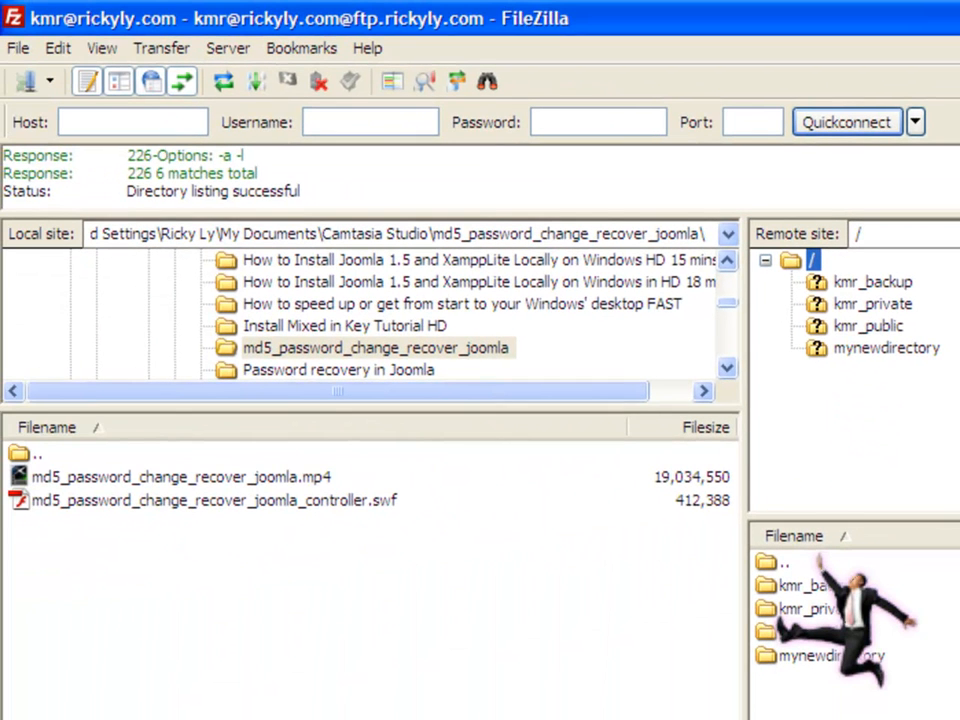
key("alt+Tab")
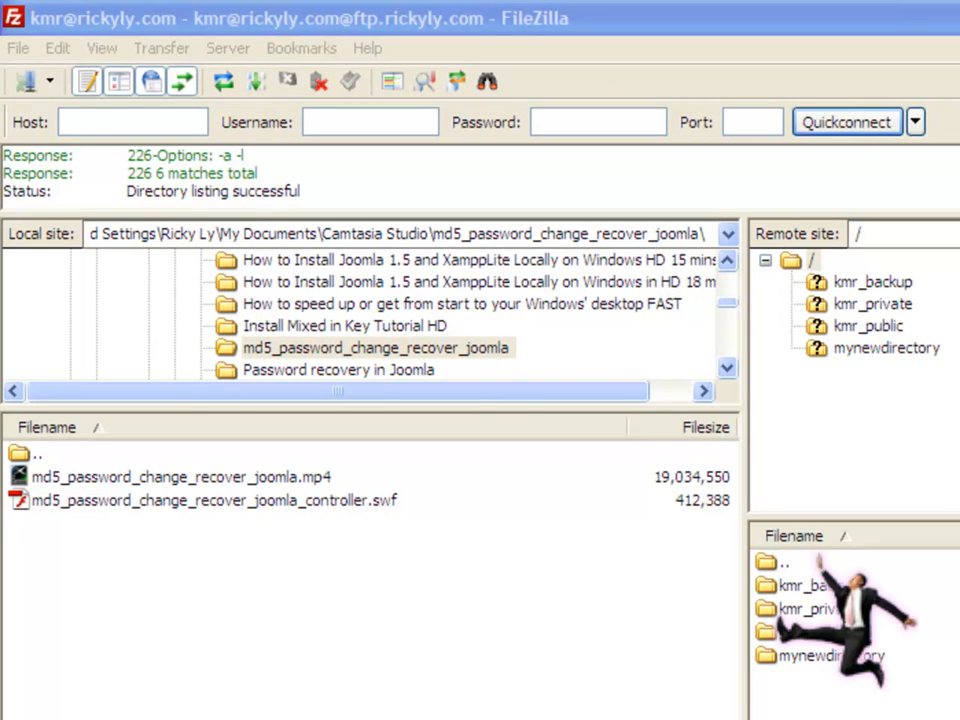
key("alt+Tab")
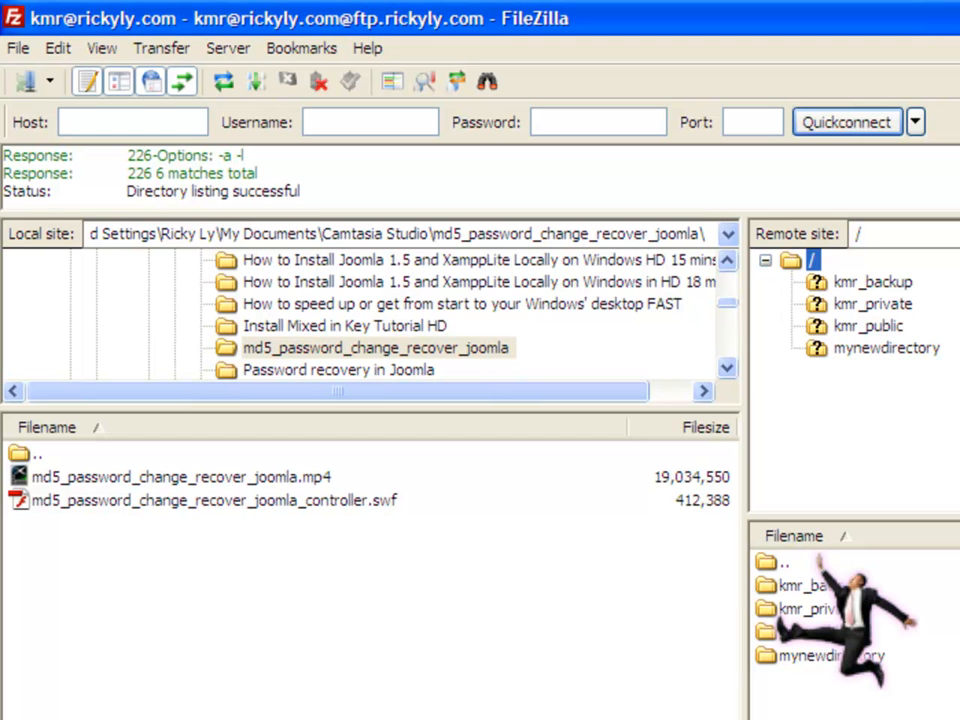
key("alt+Tab")
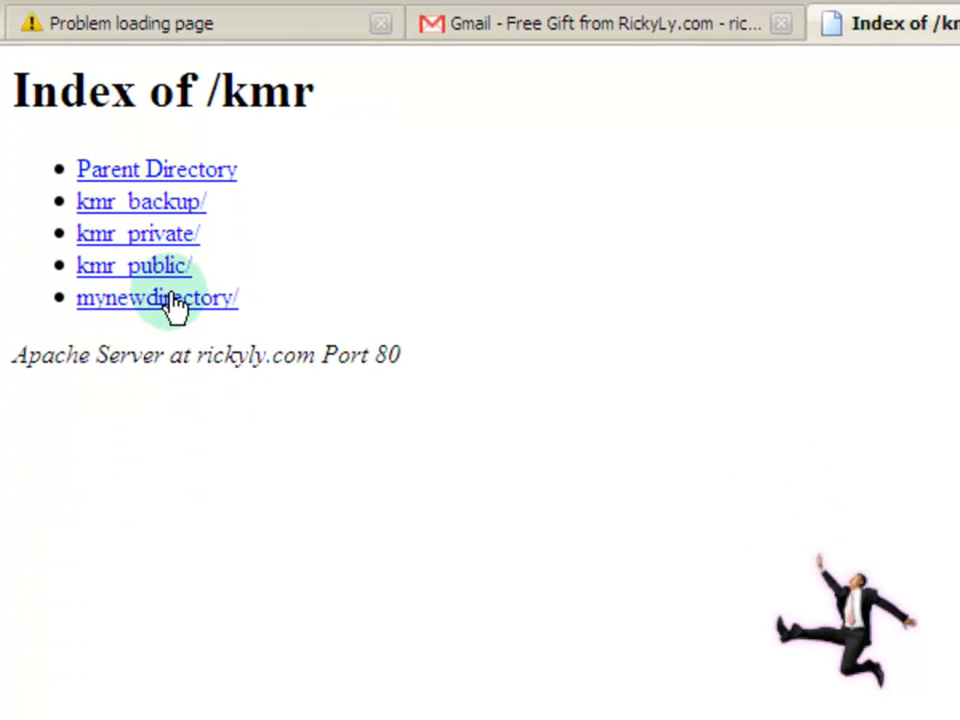
Step: Open mynewdirectory in Firefox, see it is empty, and go back to the /kmr listing
left_click(210, 570)
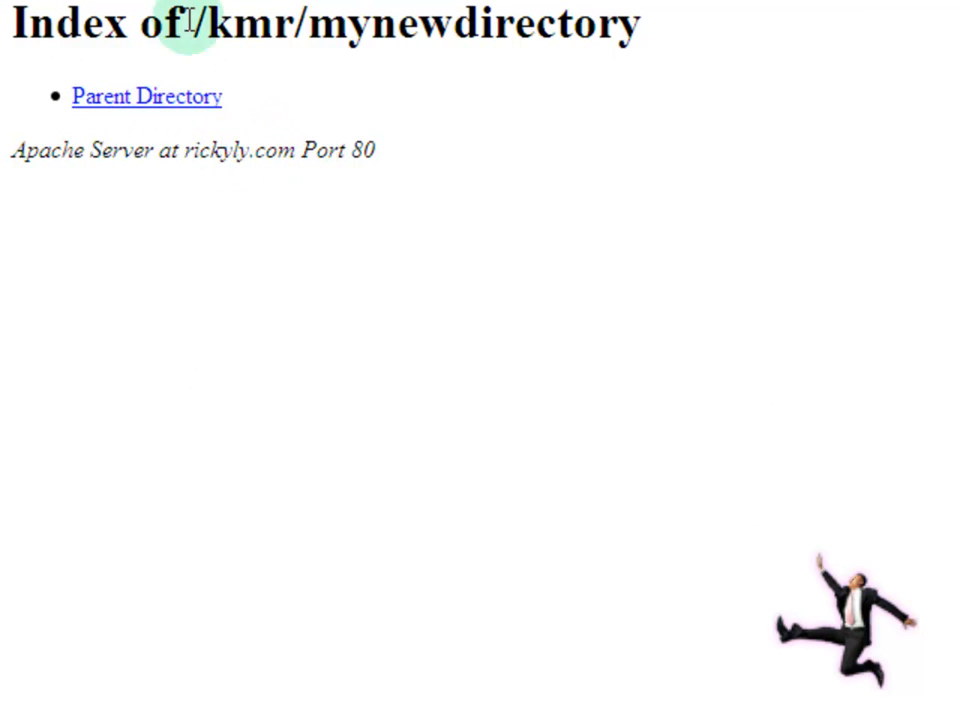
left_click(200, 98)
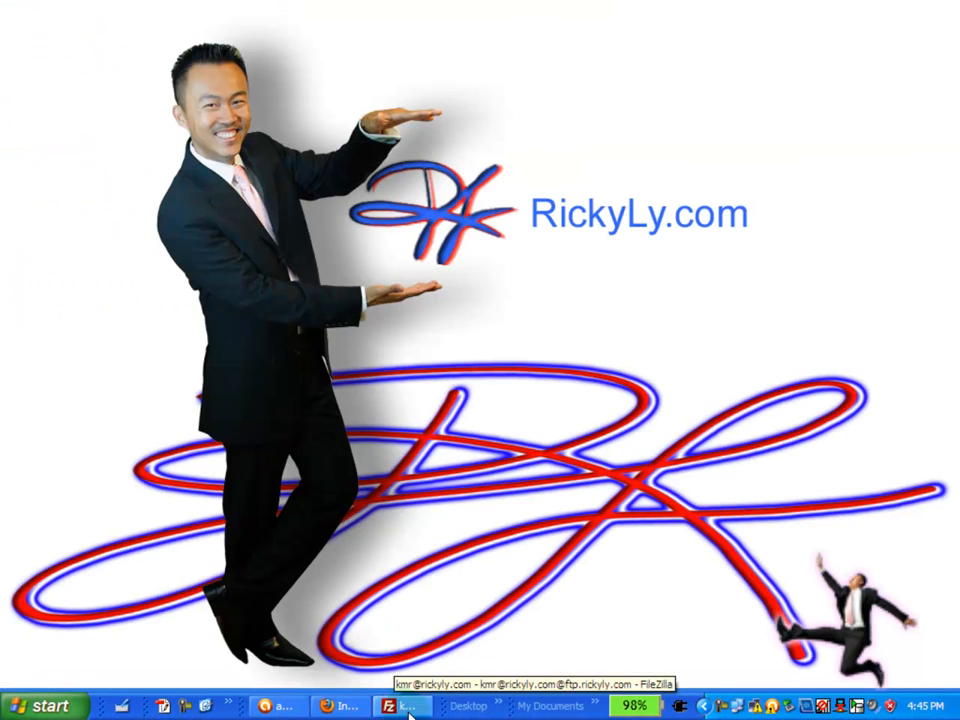
Step: Restore FileZilla, open remote kmr_public, and select ChromeSetup.exe in the local Downloads\Programs folder
left_click(404, 708)
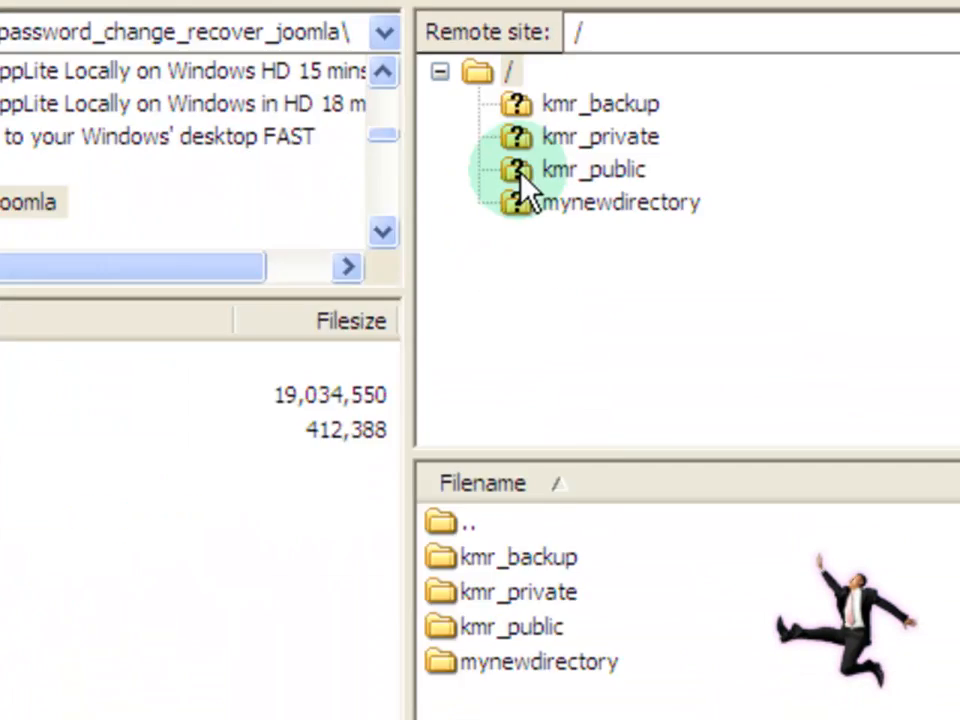
left_click(524, 174)
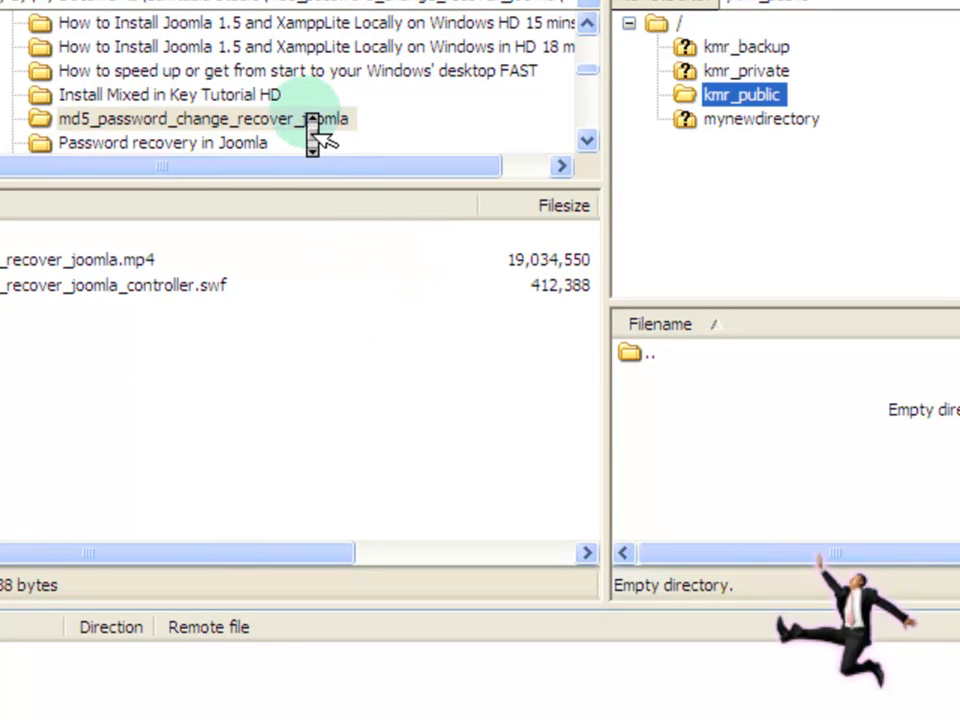
scroll(313, 133, "down", 1)
scroll(313, 133, "down", 1)
scroll(301, 133, "down", 1)
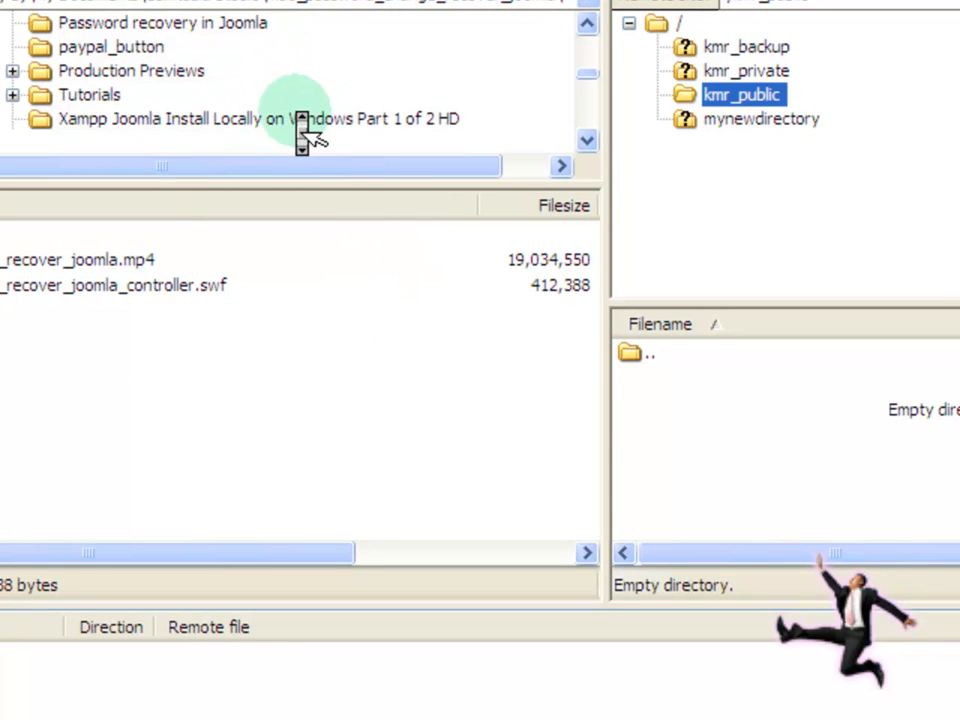
scroll(301, 133, "down", 6)
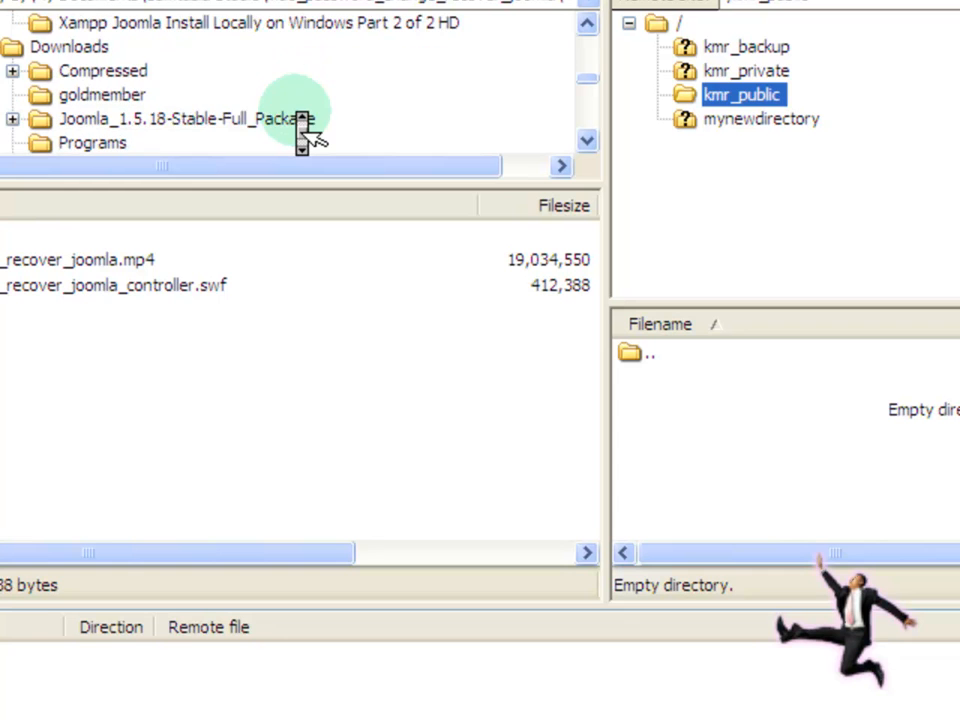
scroll(301, 133, "down", 1)
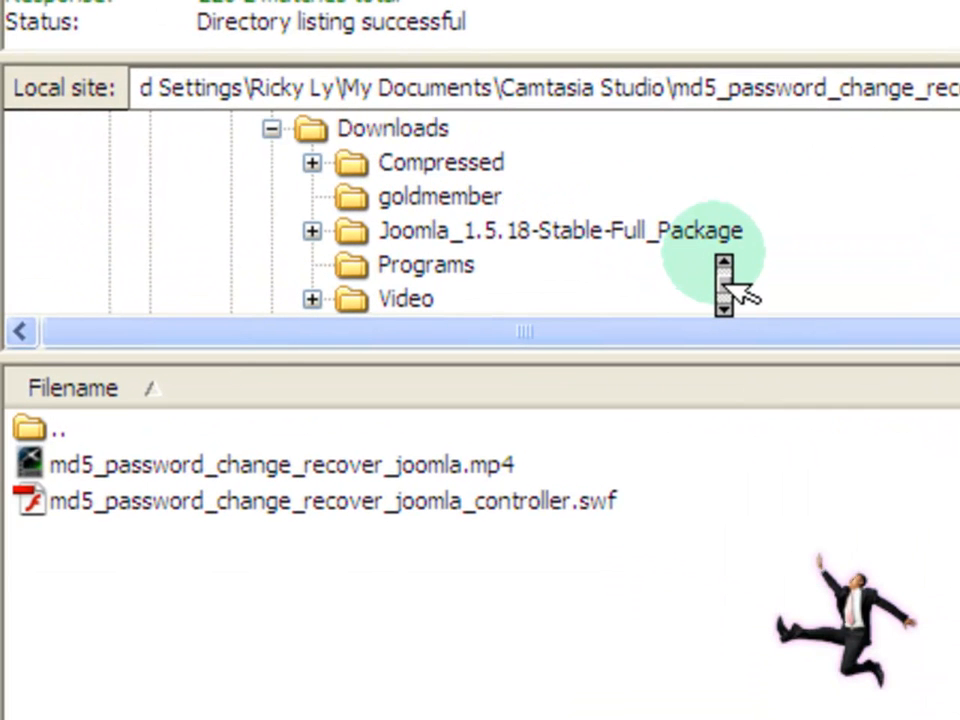
left_click(430, 272)
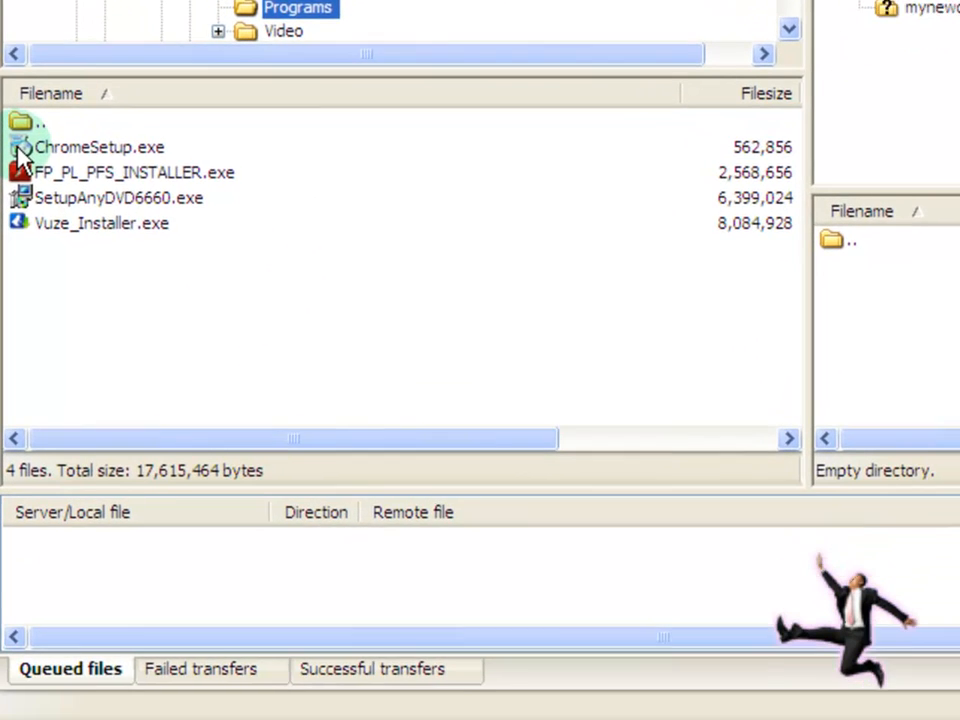
left_click(20, 303)
Step: Upload ChromeSetup.exe and open the remote kmr_public folder
double_click(20, 138)
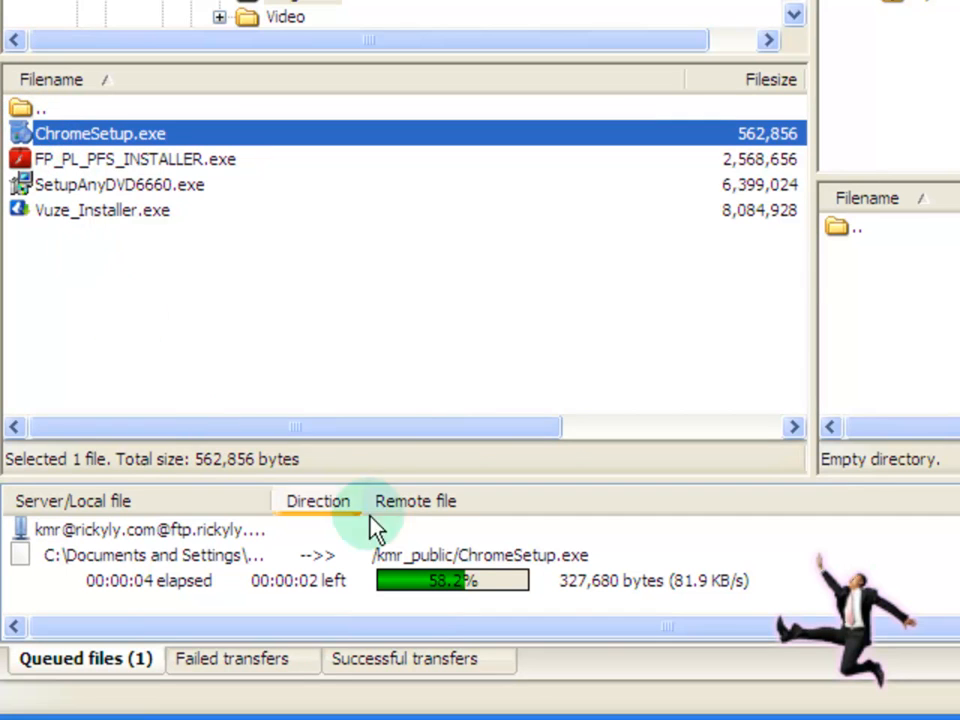
left_click(818, 610)
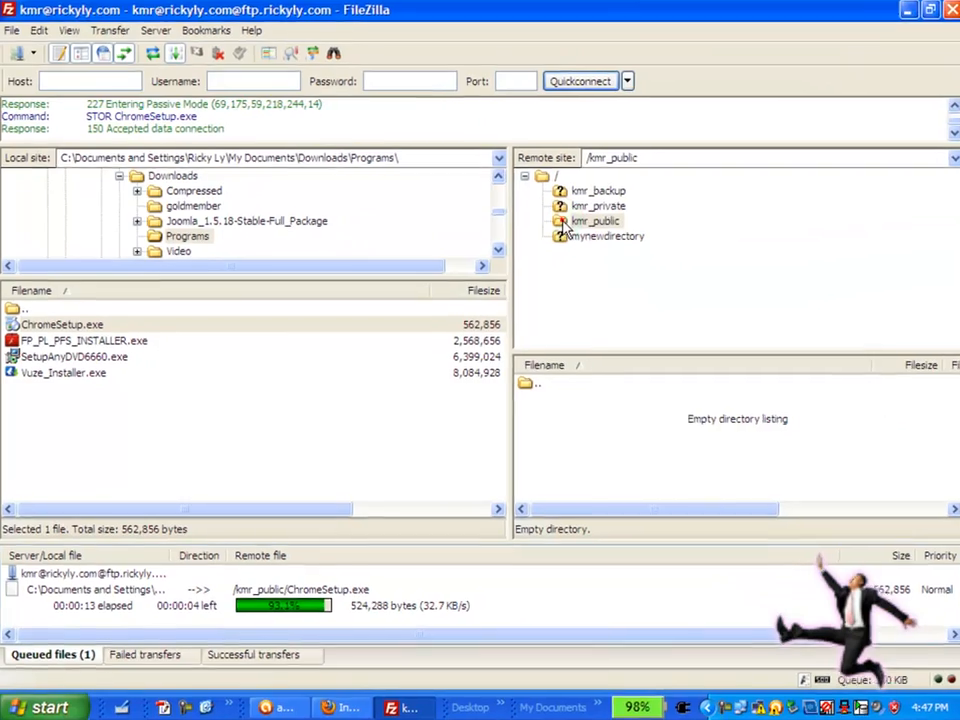
left_click(668, 190)
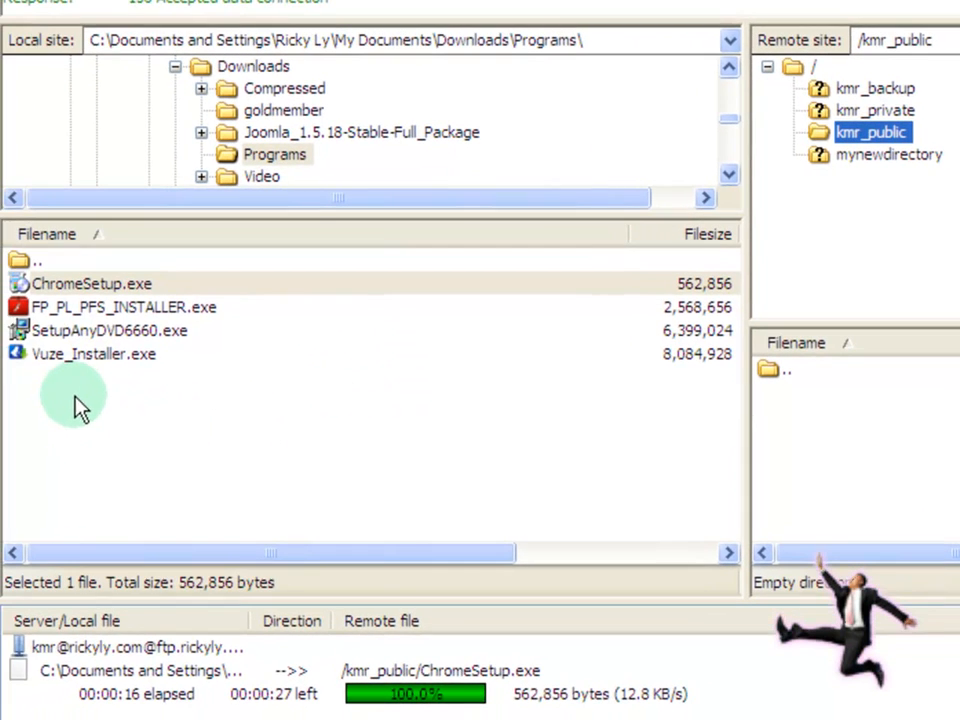
Step: Drag Vuze_Installer.exe onto kmr_public to start its upload
left_click(16, 356)
left_click_drag(16, 356, 817, 187)
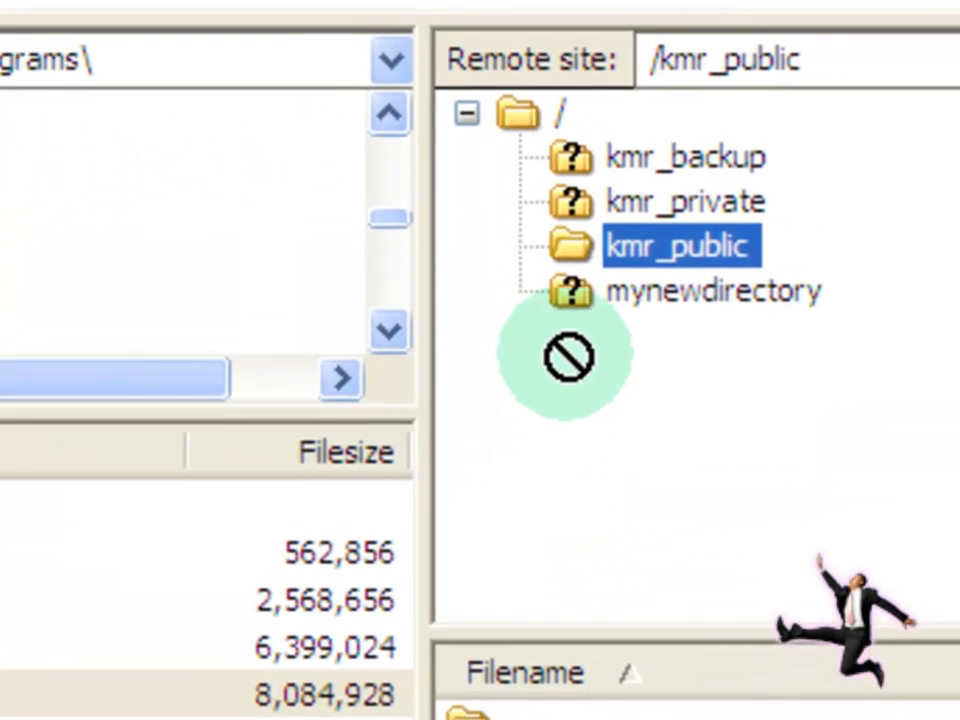
left_click_drag(568, 357, 581, 239)
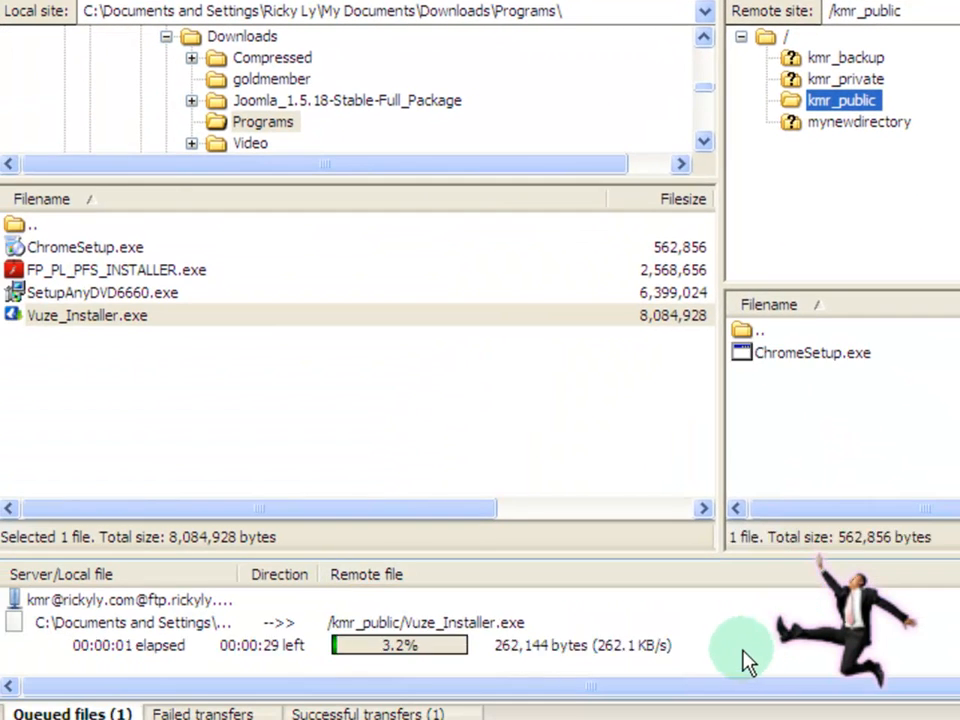
Step: Confirm the ChromeSetup.exe upload in the Successful transfers list
left_click(746, 658)
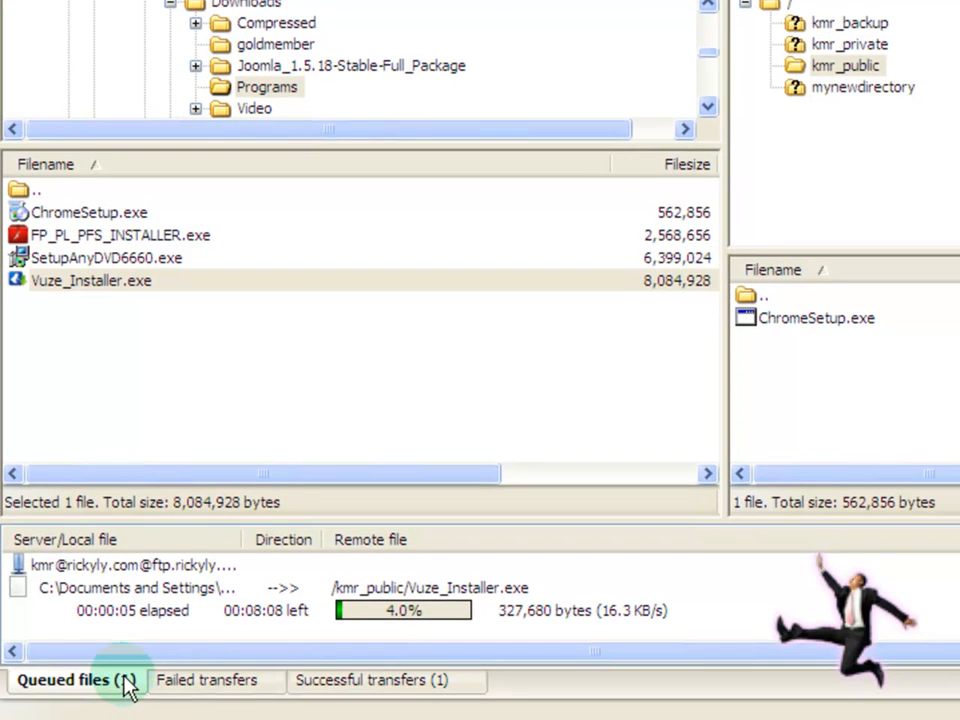
left_click(120, 700)
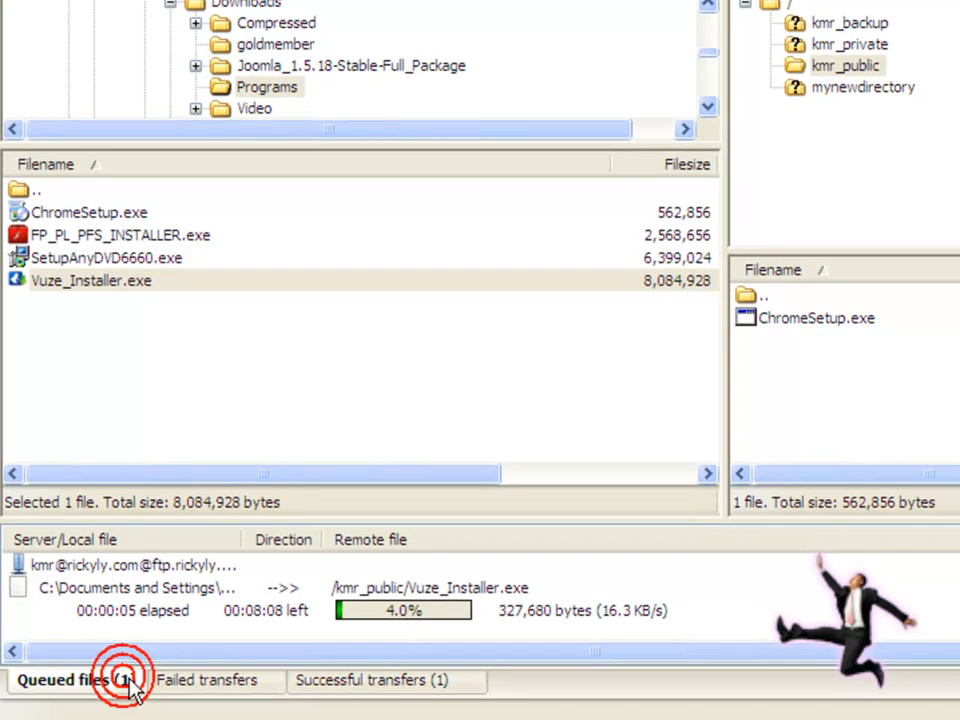
left_click(343, 684)
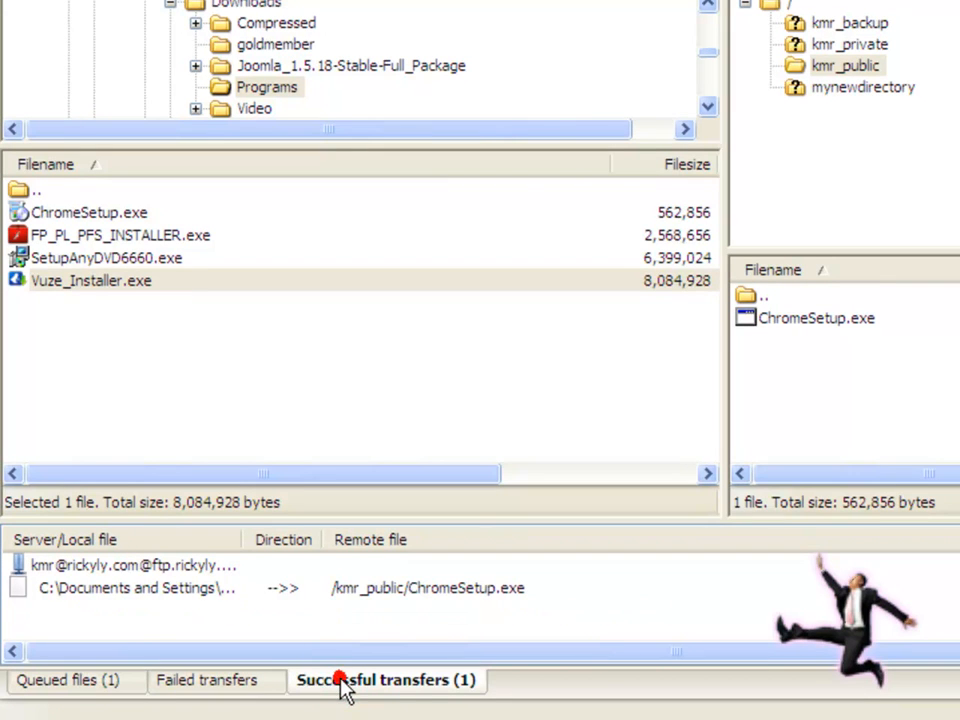
left_click(564, 591)
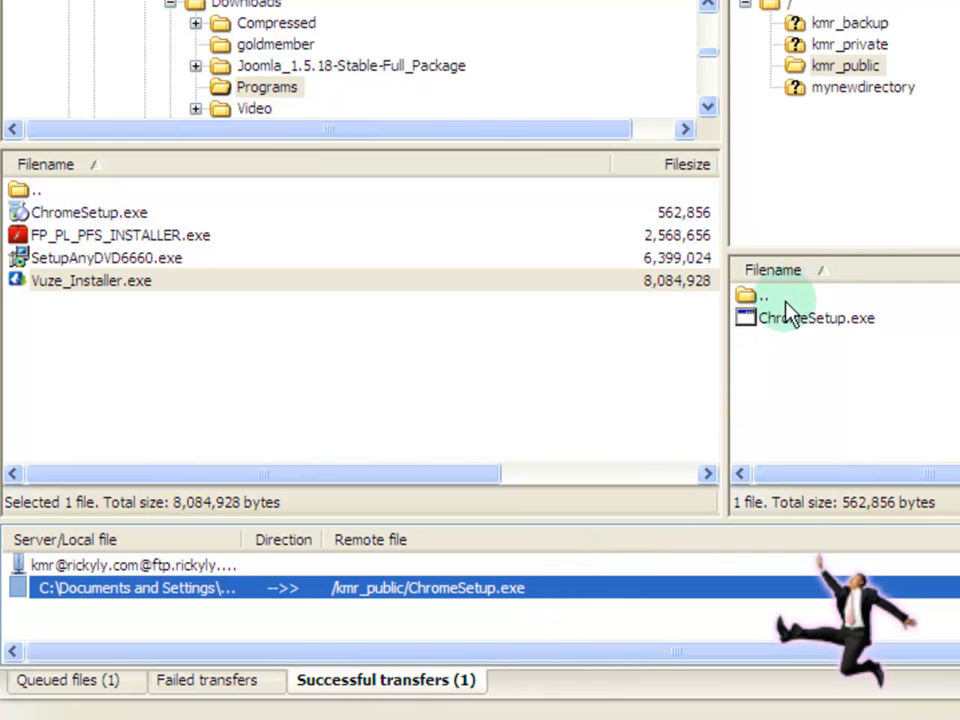
Step: Show kmr_public's contents, return to the Queued files list, and minimize FileZilla
left_click(795, 68)
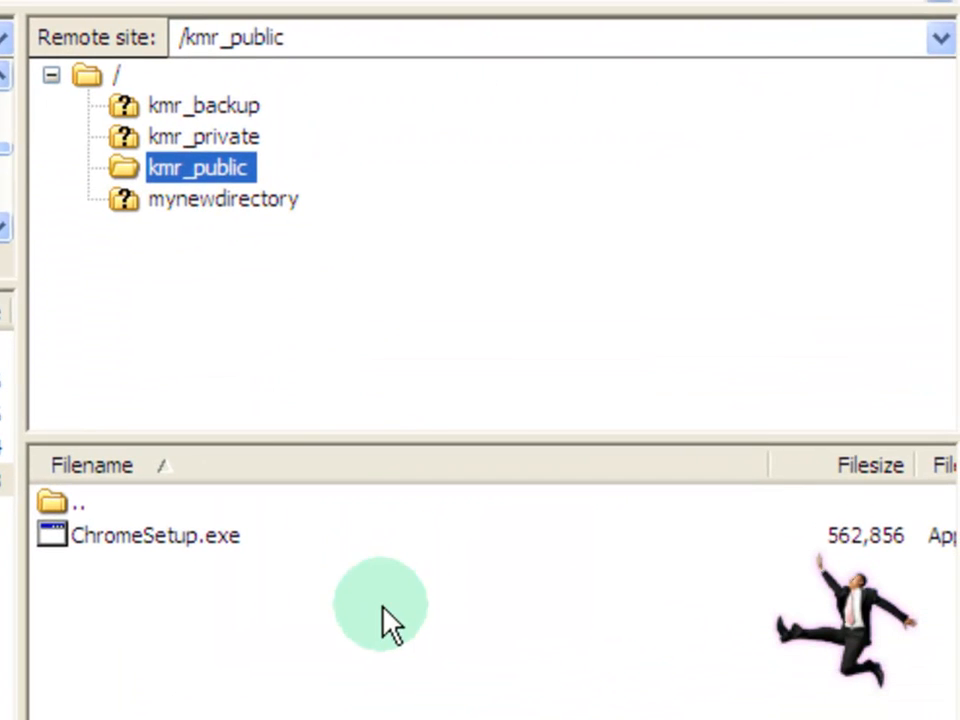
left_click(383, 608)
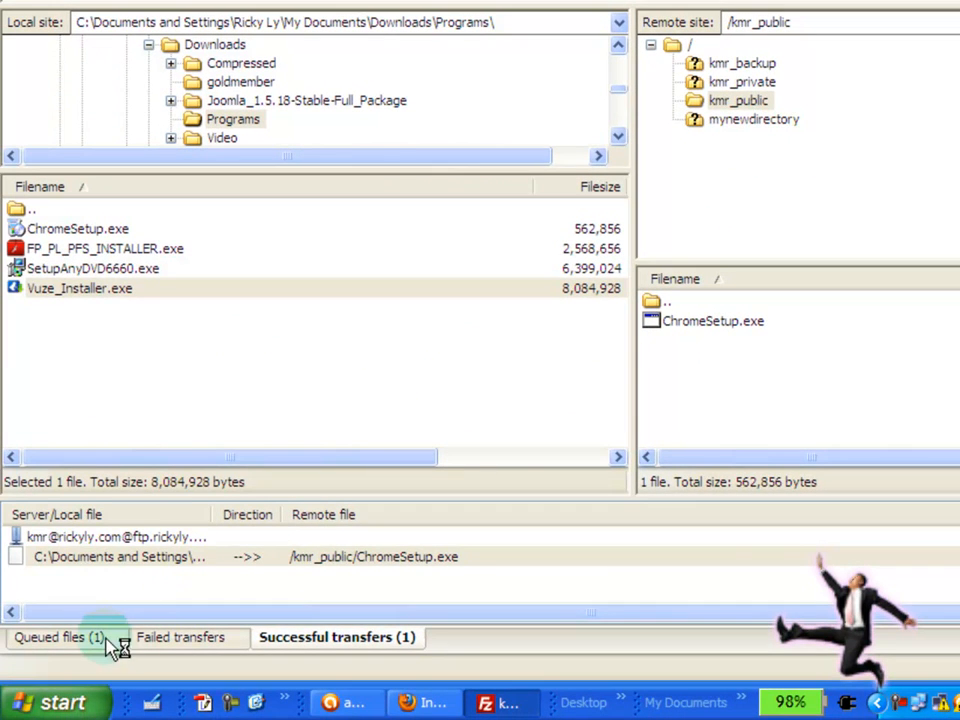
left_click(90, 639)
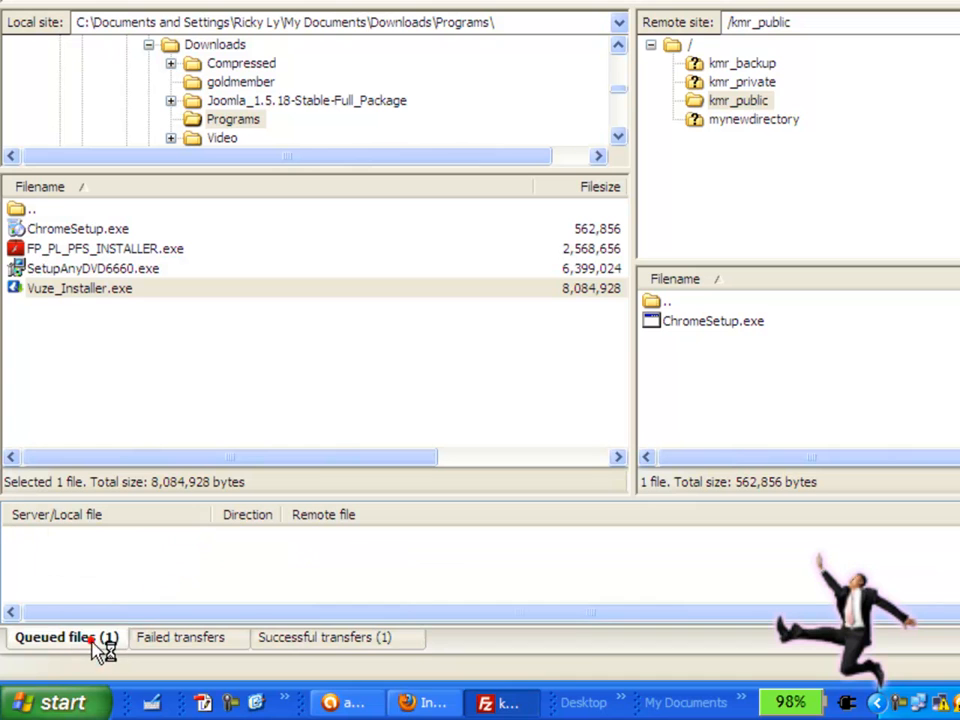
left_click(474, 707)
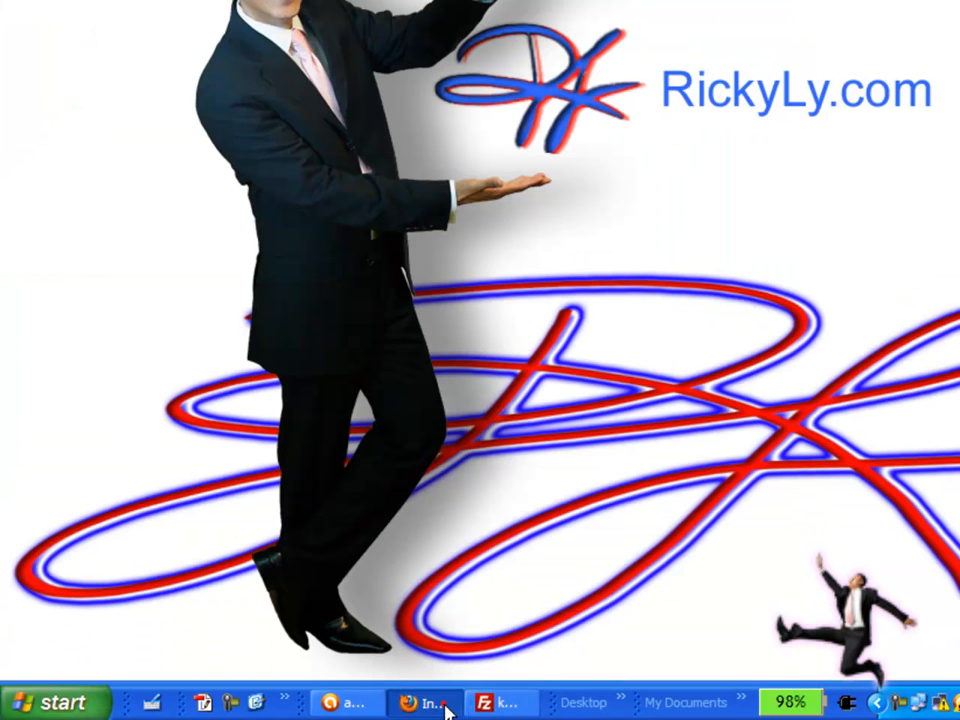
Step: In Firefox, reload the /kmr index and open kmr_public to confirm ChromeSetup.exe and Vuze_Installer.exe, then minimize
left_click(446, 704)
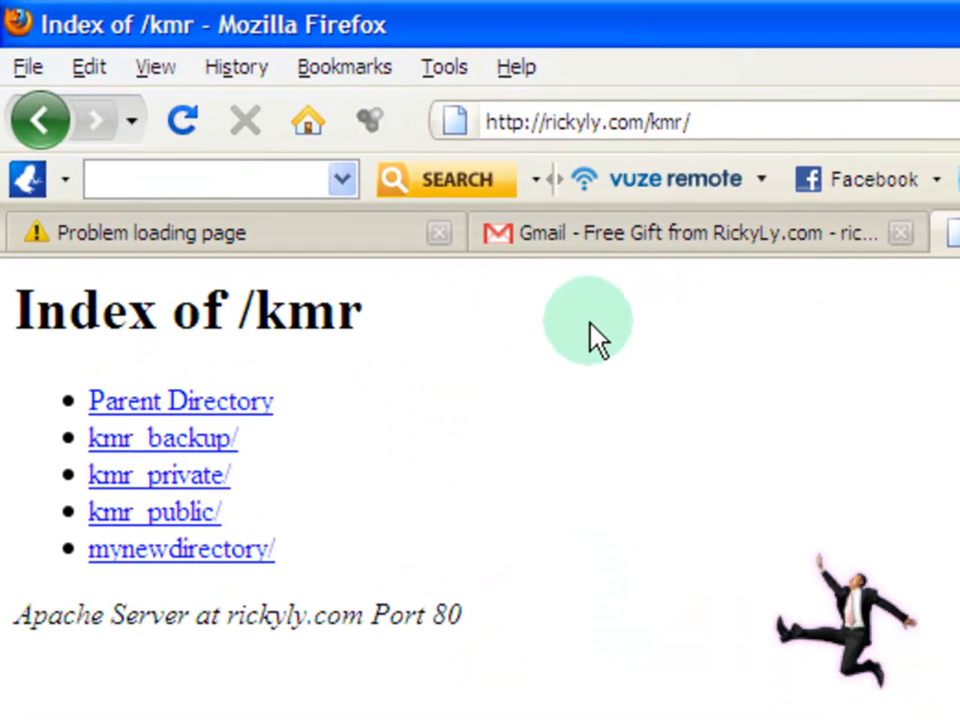
left_click(708, 117)
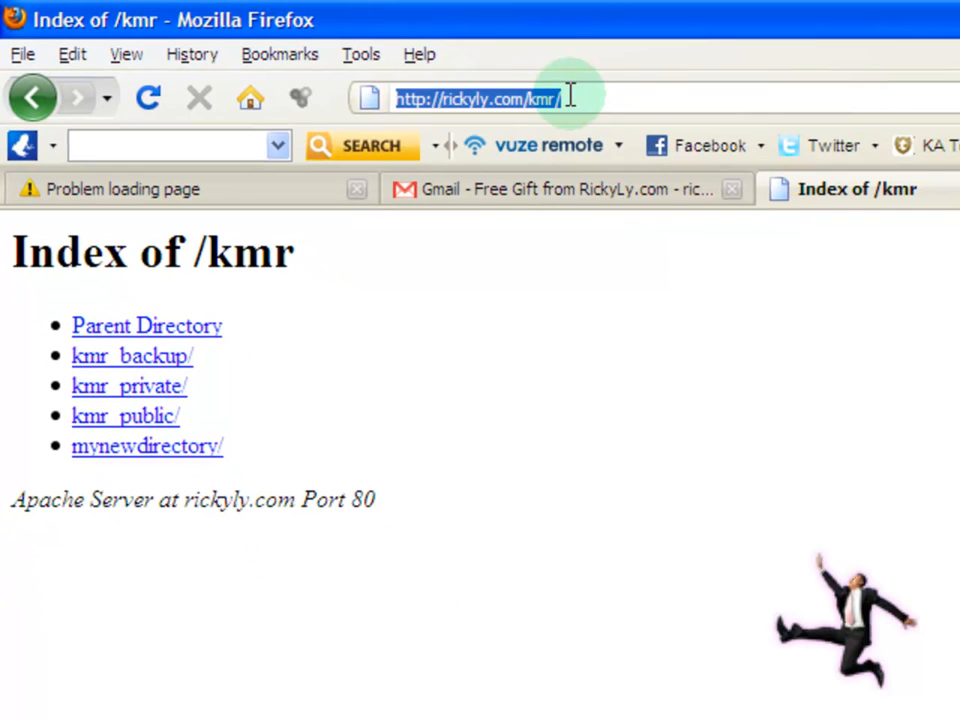
key("Return")
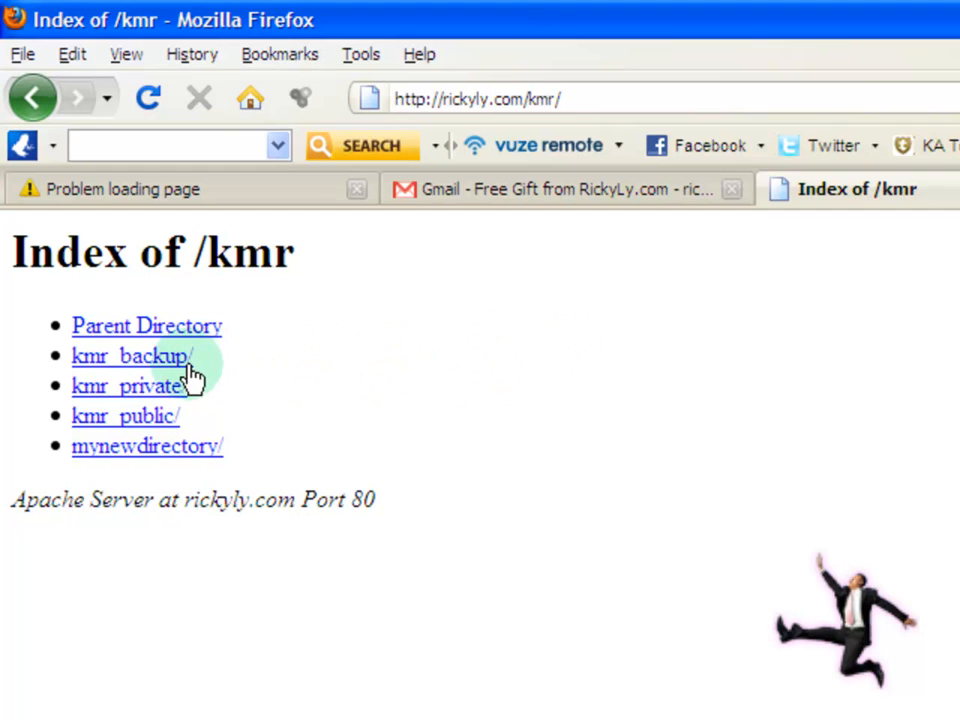
left_click(100, 418)
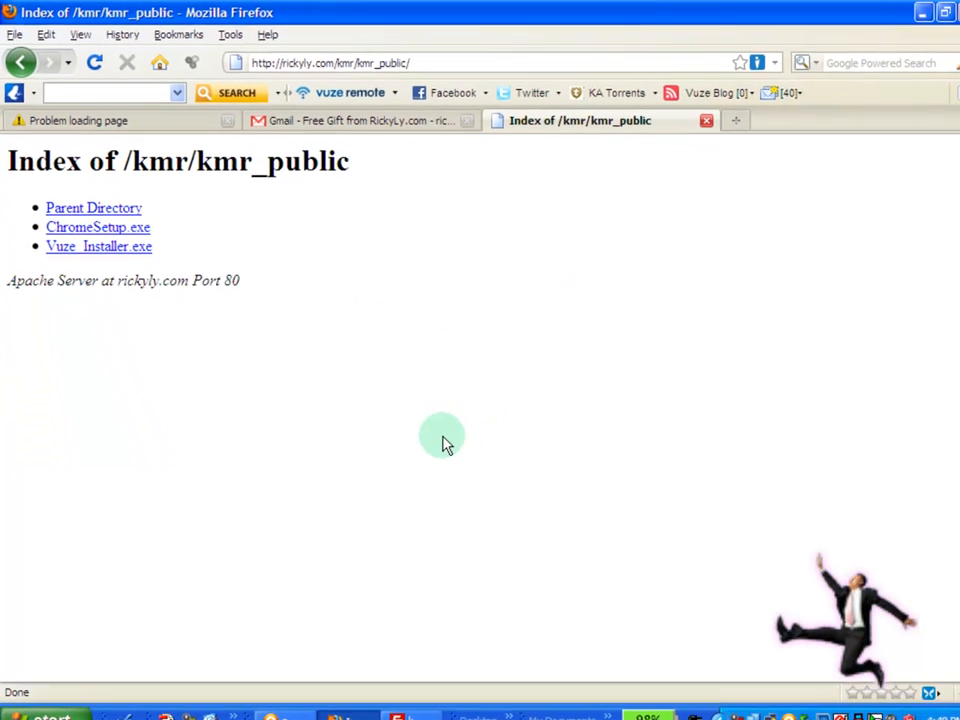
left_click(364, 717)
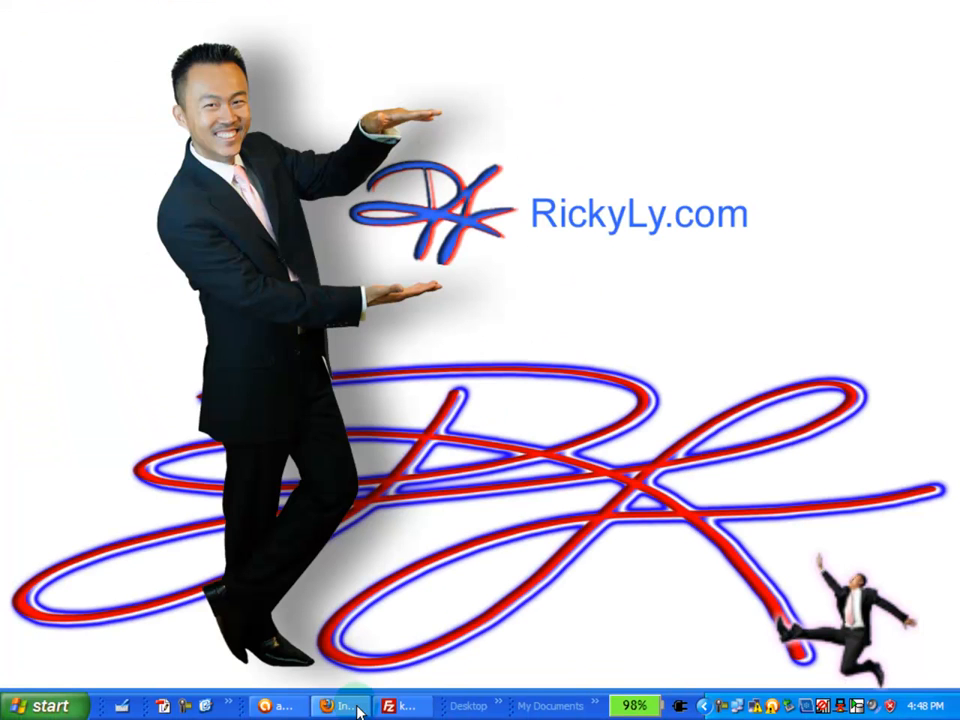
Step: Check FileZilla's Vuze_Installer.exe upload, now at 26.7%, then minimize it back to the desktop
left_click(400, 705)
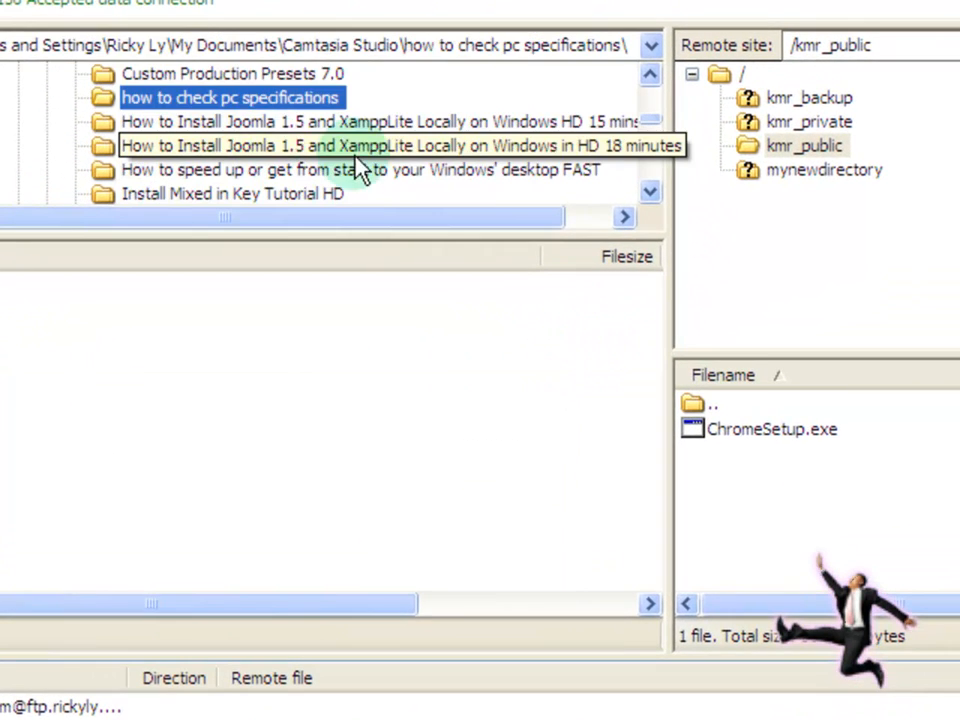
scroll(480, 137, "up", 2)
scroll(480, 137, "up", 1)
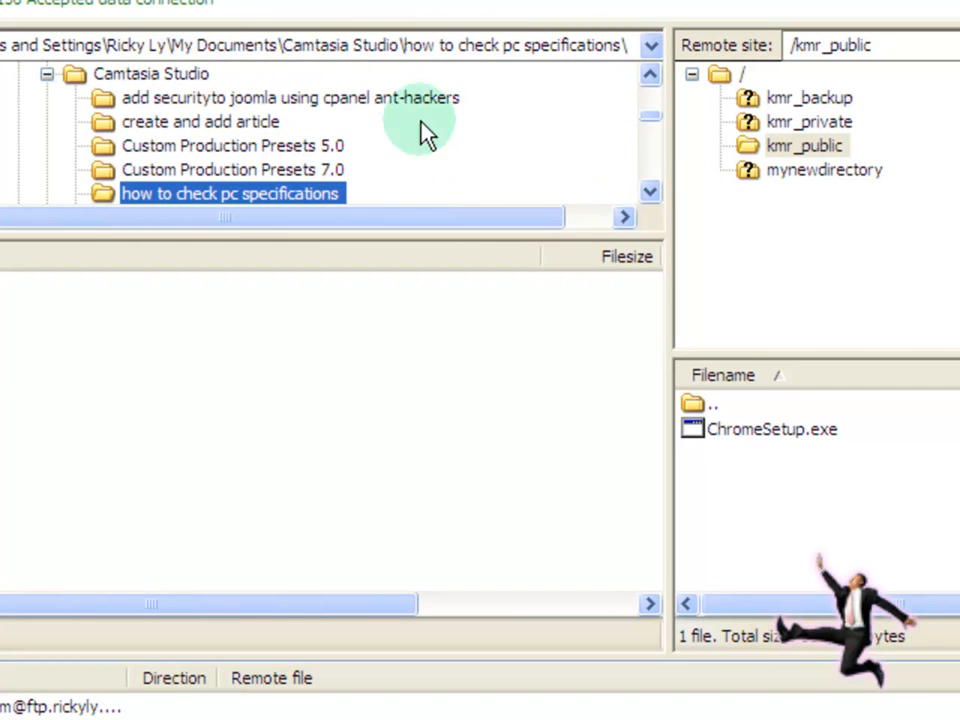
scroll(255, 130, "up", 2)
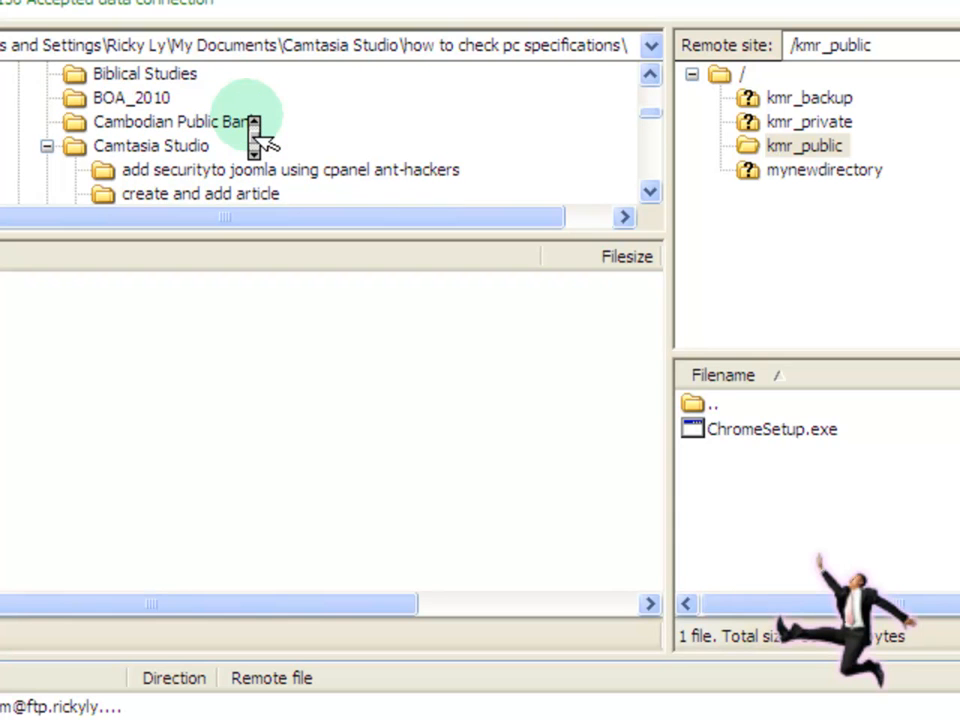
scroll(256, 132, "down", 3)
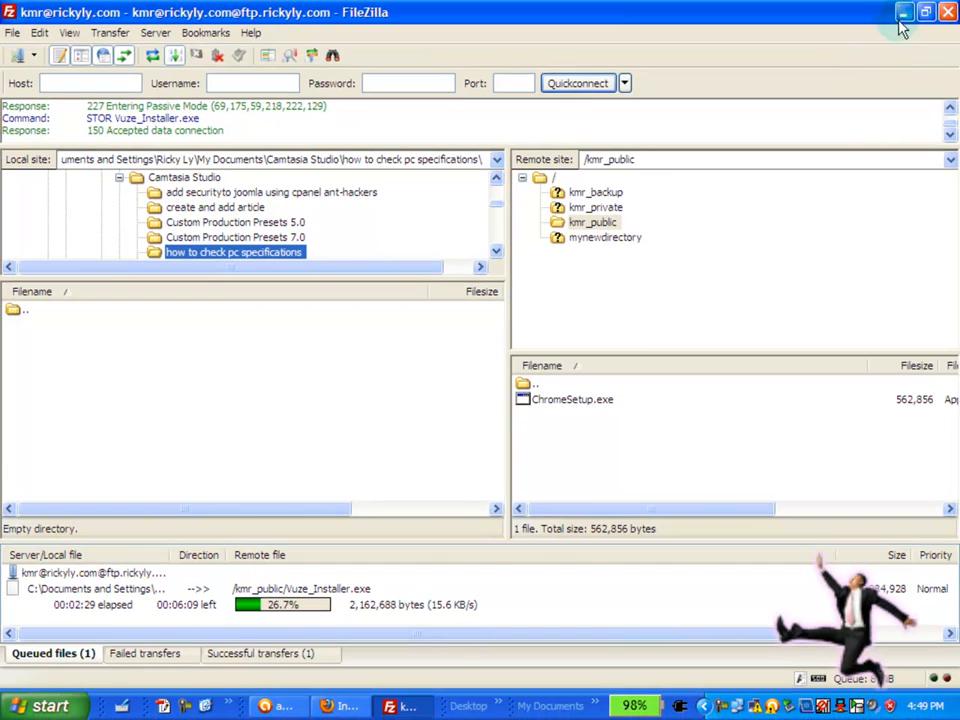
left_click(904, 12)
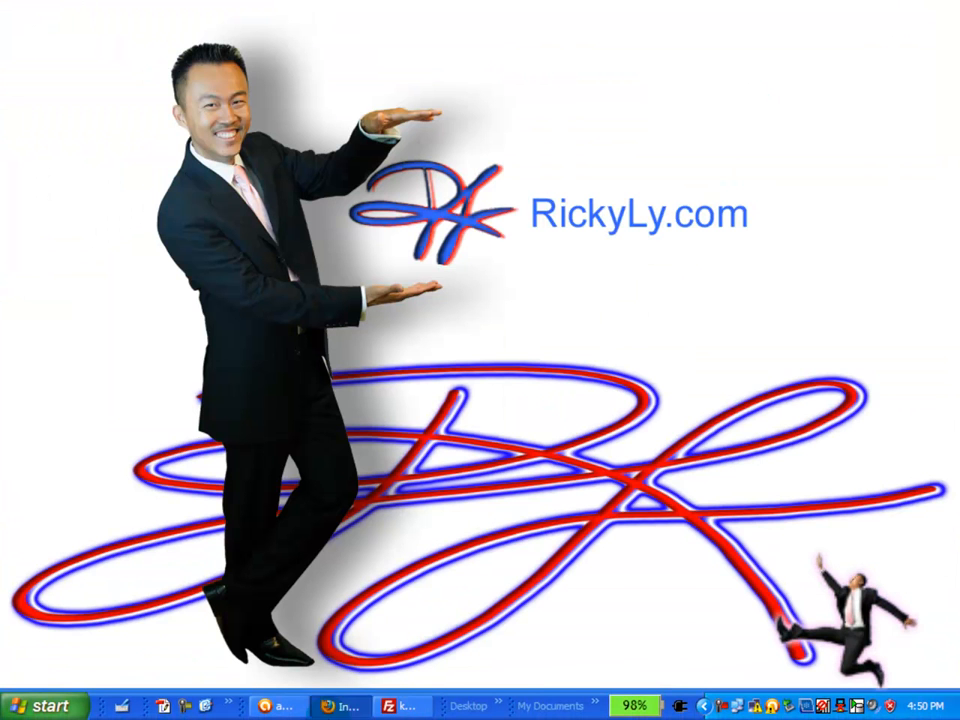
Step: In Firefox's first tab, reload rickyly.com/ to bring up its login form and Register Me! banner
left_click(345, 706)
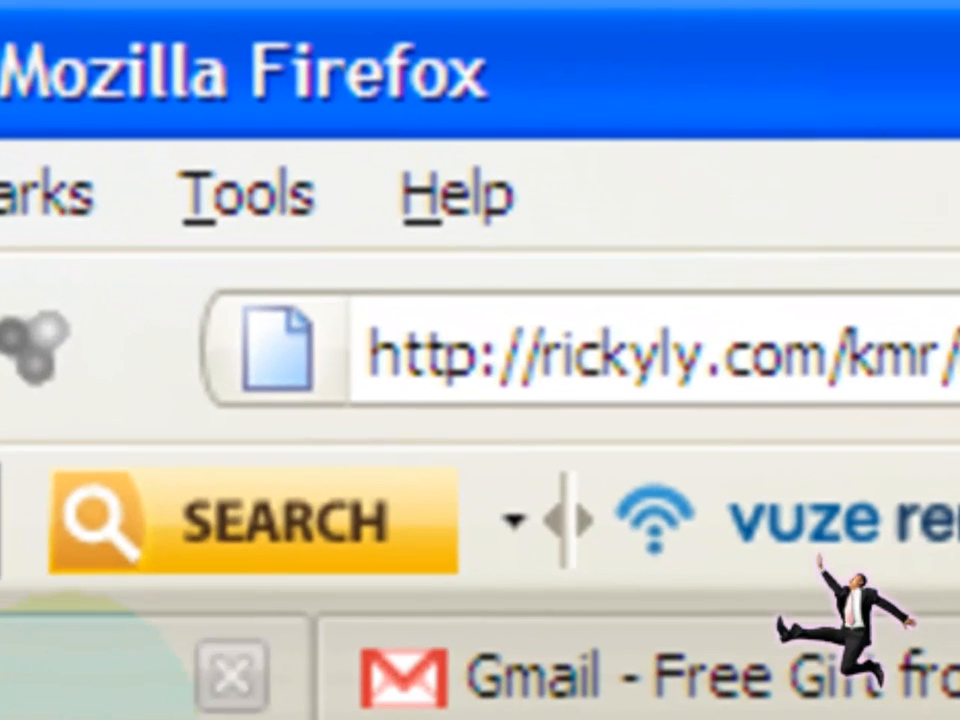
left_click(194, 124)
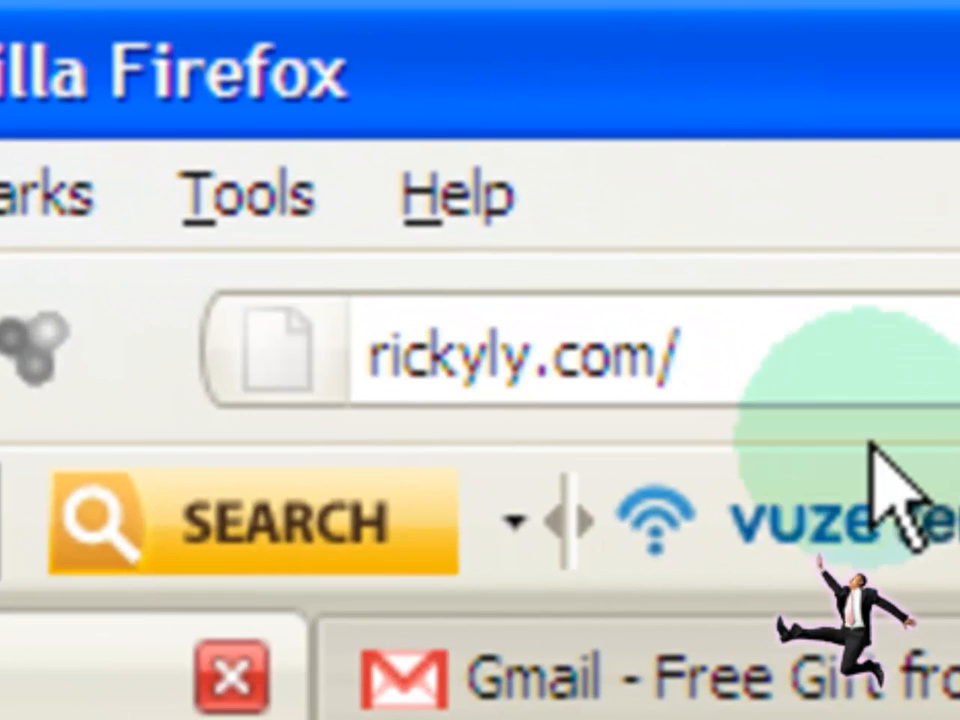
left_click(898, 377)
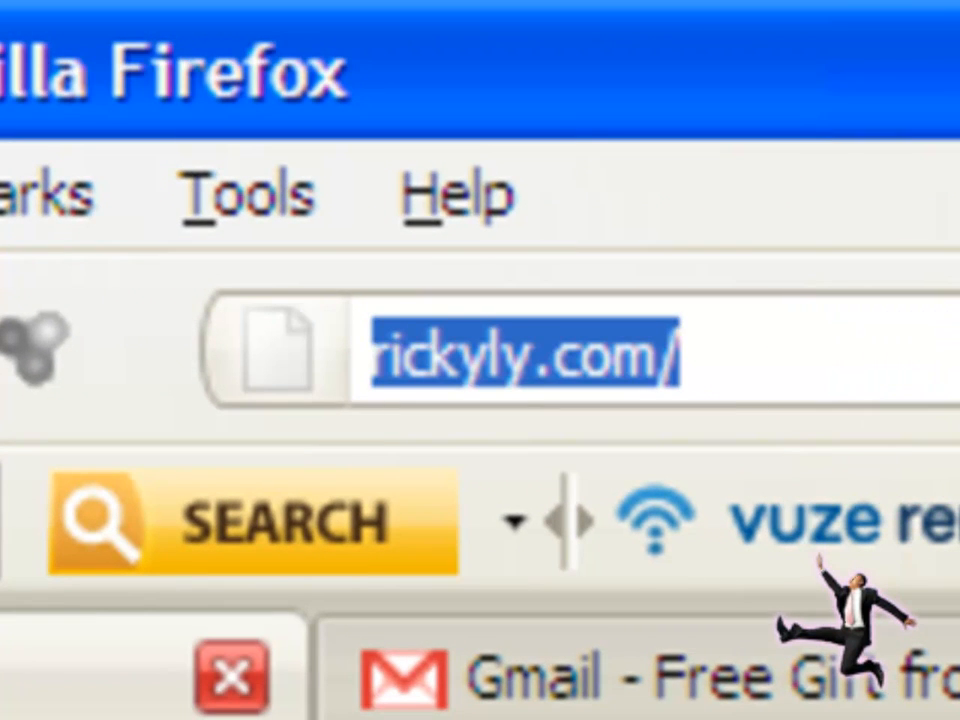
key("Return")
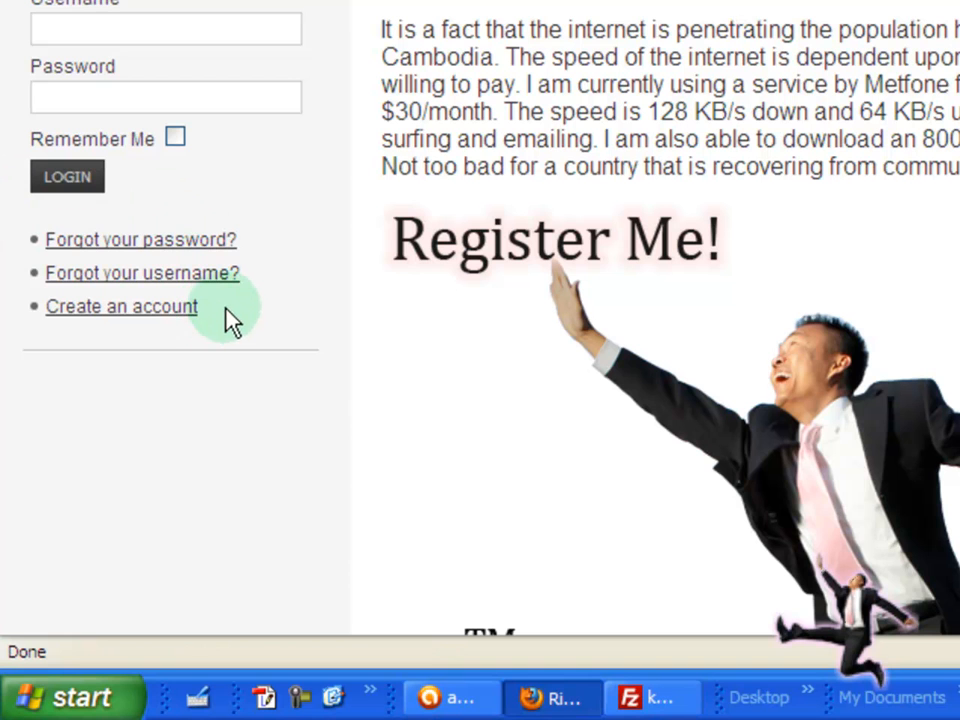
left_click(268, 309)
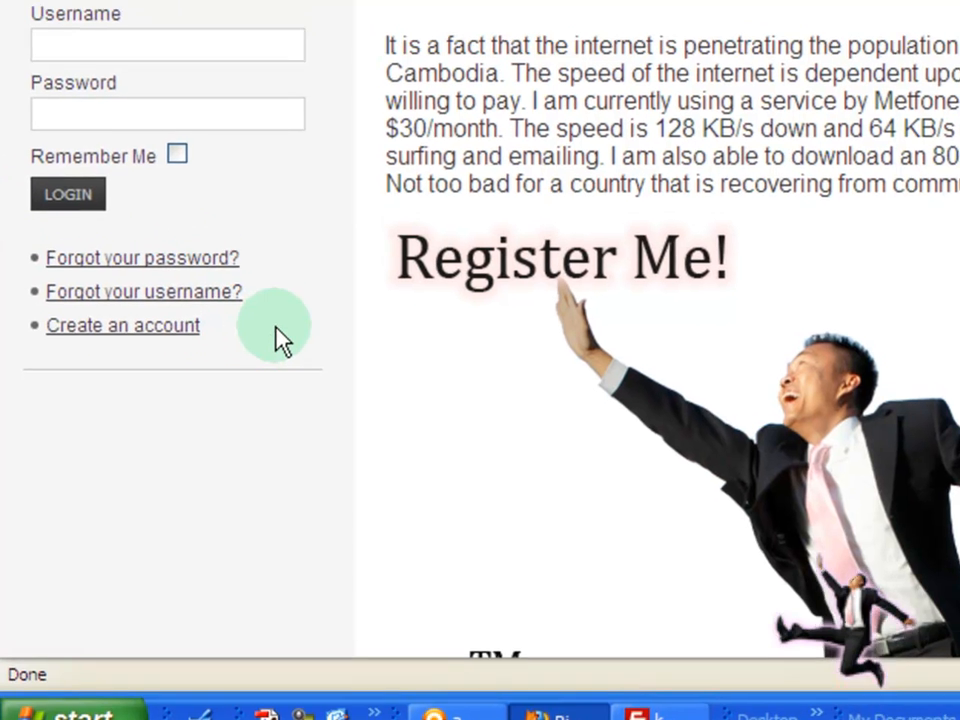